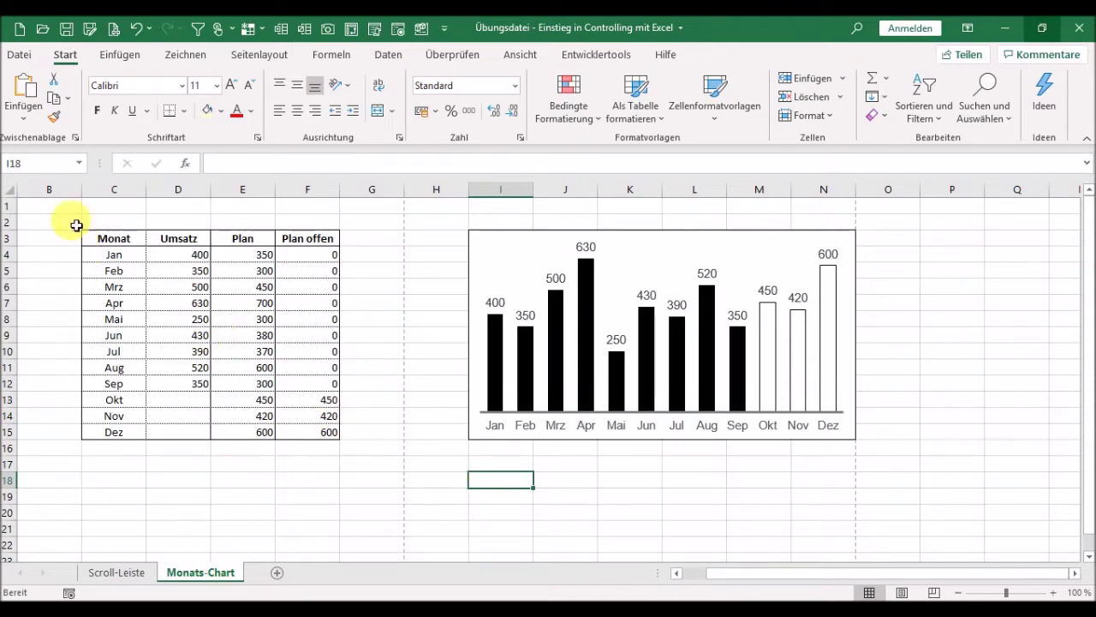
# Insert two empty rows above the sales table.
pyautogui.click(19, 211)
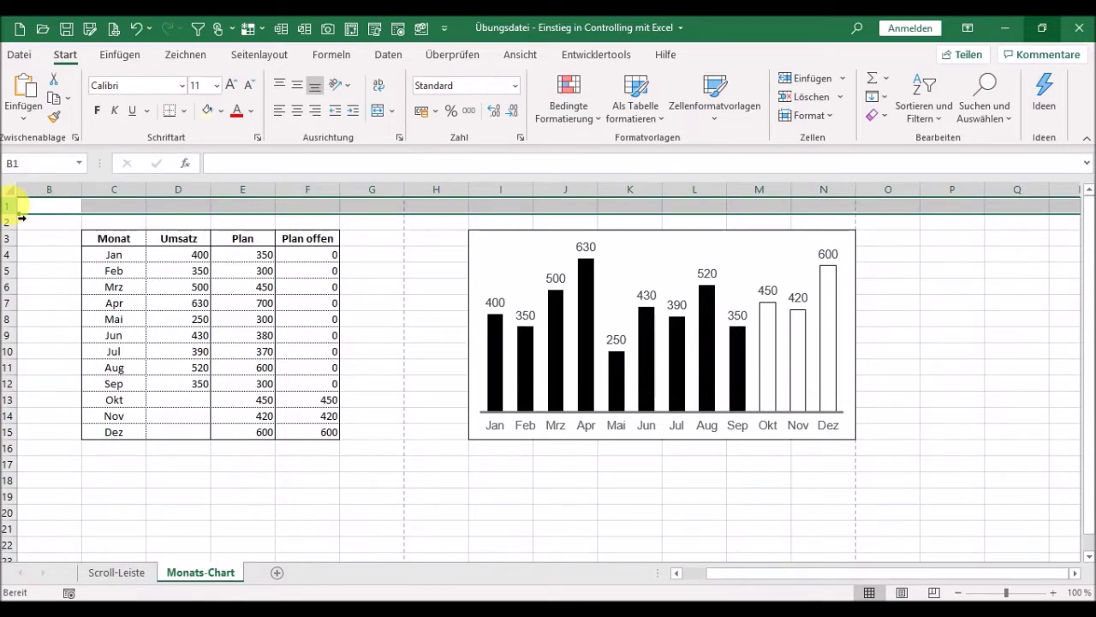
pyautogui.hotkey('ctrl', '+')
pyautogui.hotkey('ctrl', '+')
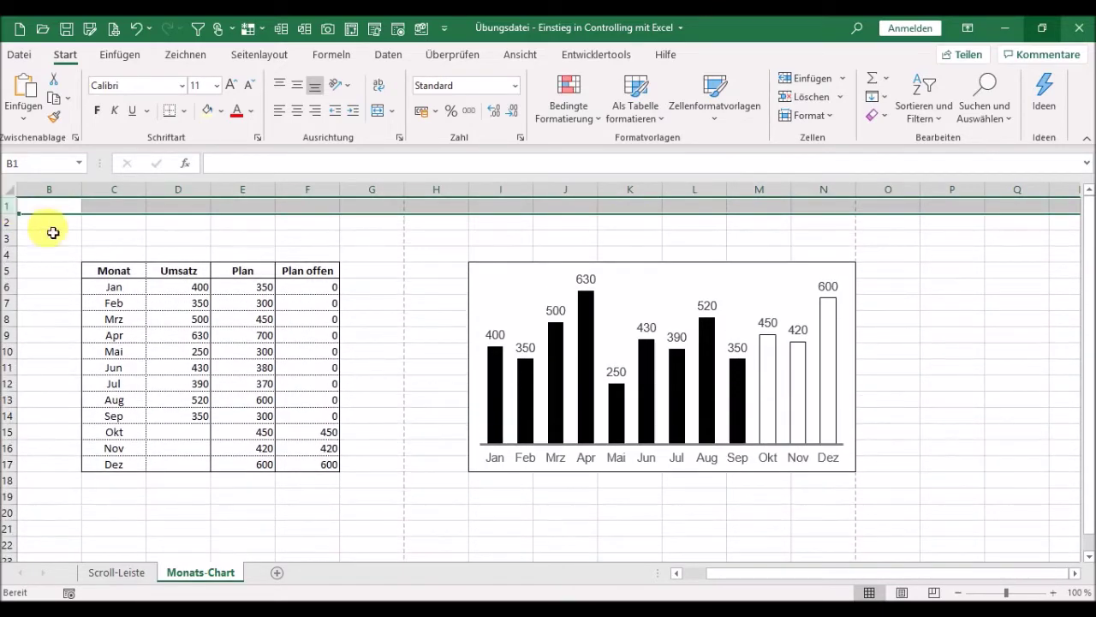
pyautogui.click(154, 243)
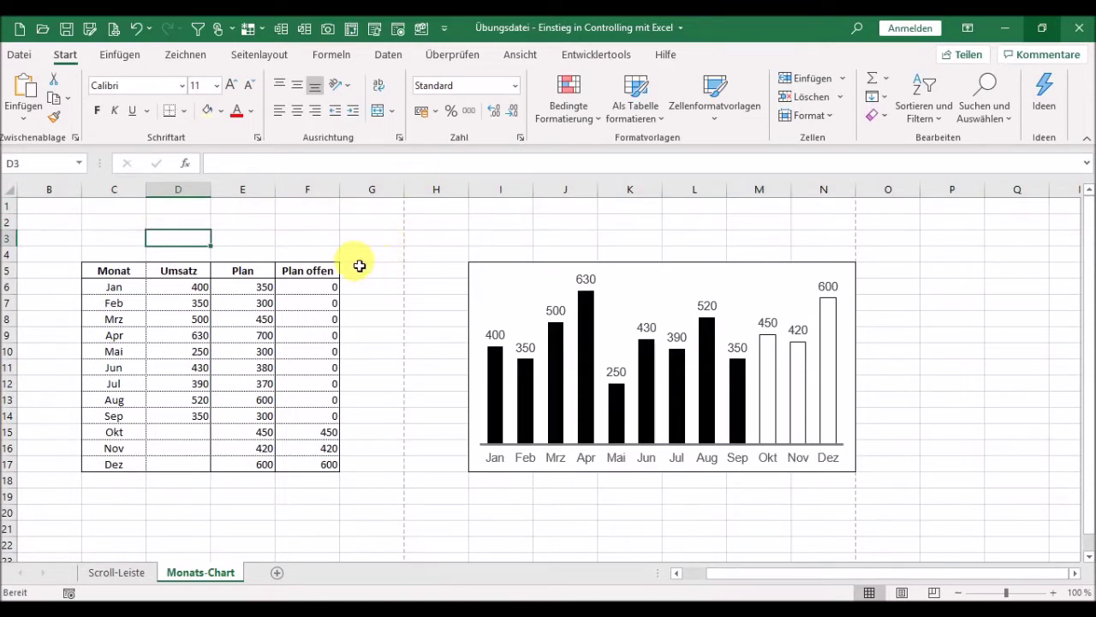
# Enter the label 'Monat:' in cell C2.
pyautogui.click(118, 227)
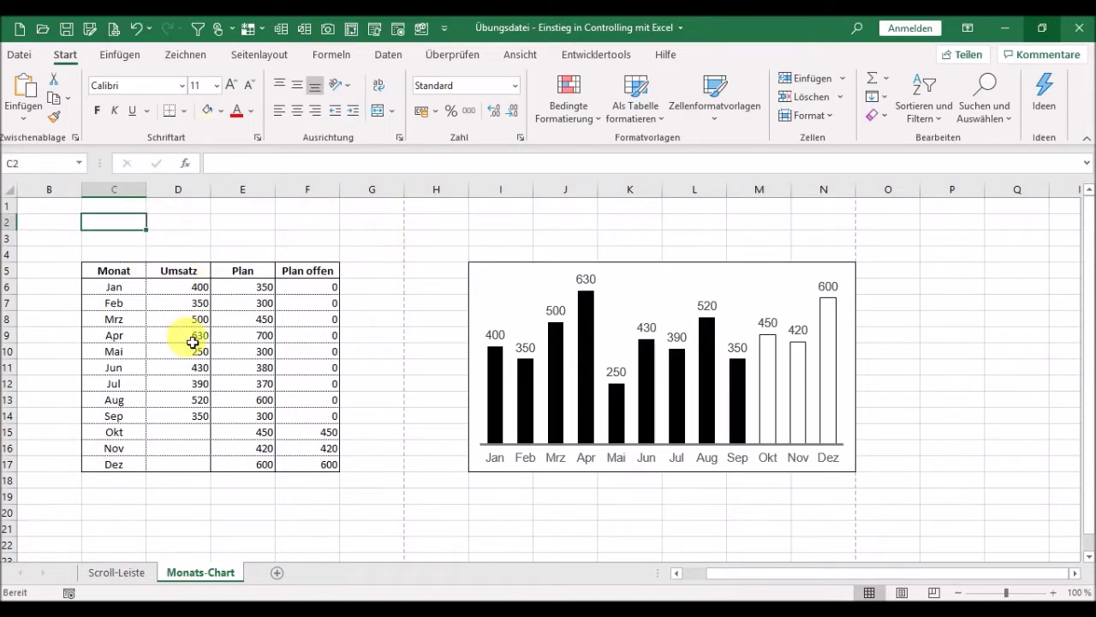
pyautogui.write('Monat:')
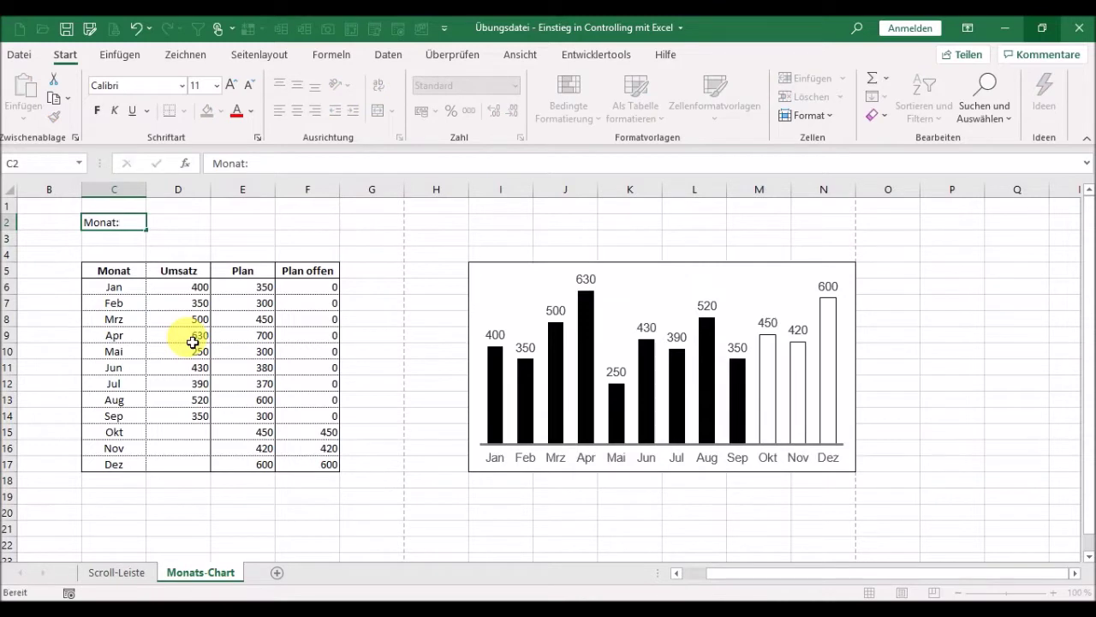
pyautogui.press('Tab')
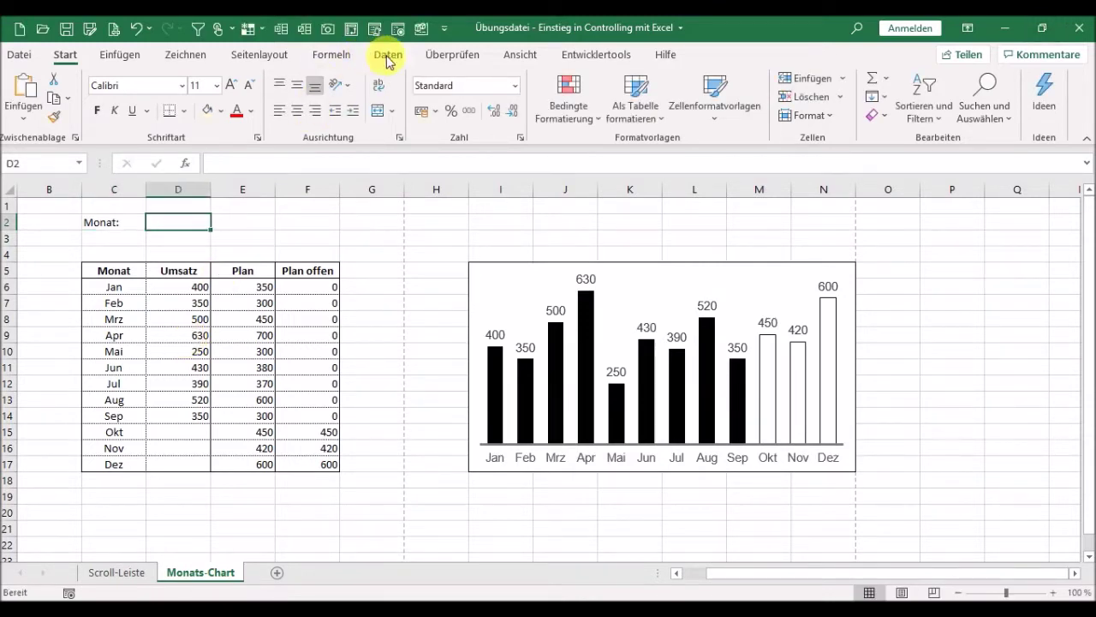
pyautogui.click(387, 56)
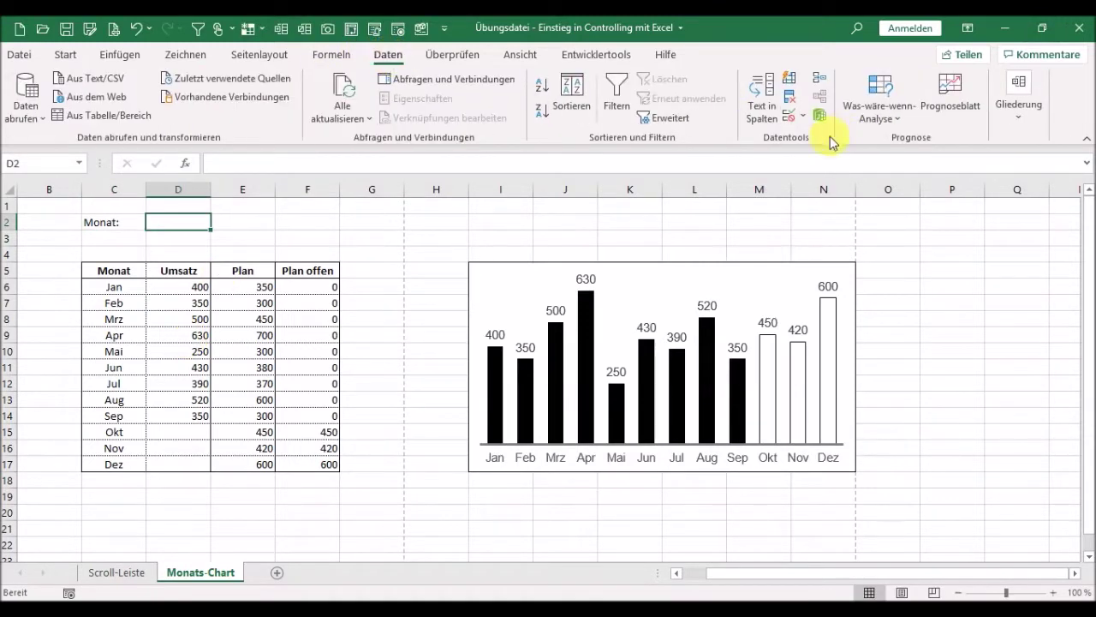
# Give D2 a Liste data validation sourced from the month names in $C$6:$C$17.
pyautogui.click(785, 120)
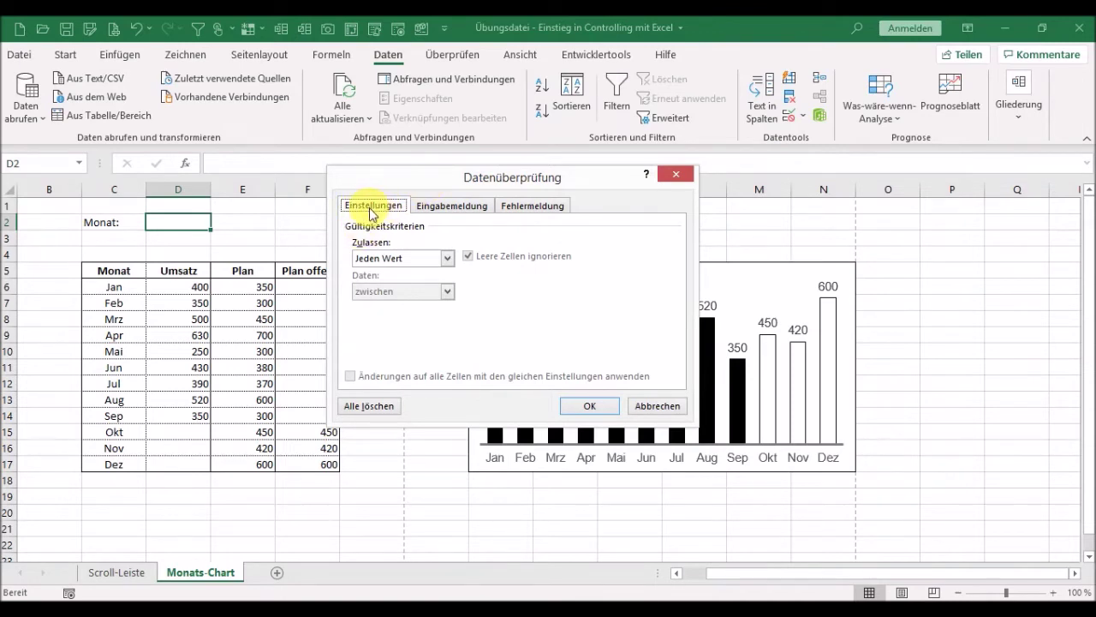
pyautogui.click(401, 264)
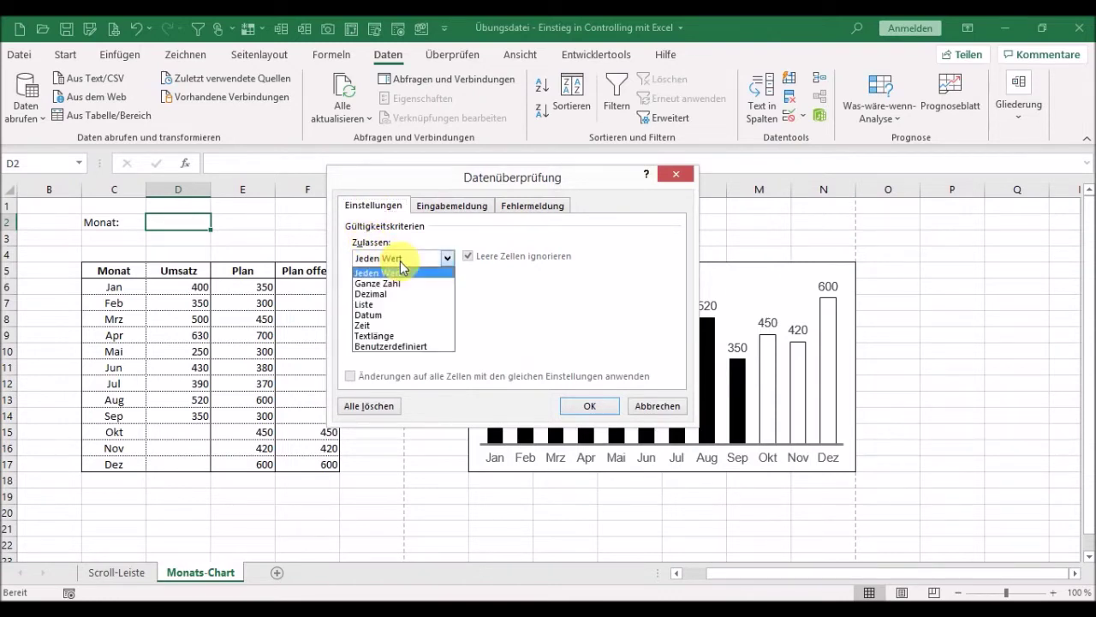
pyautogui.click(392, 305)
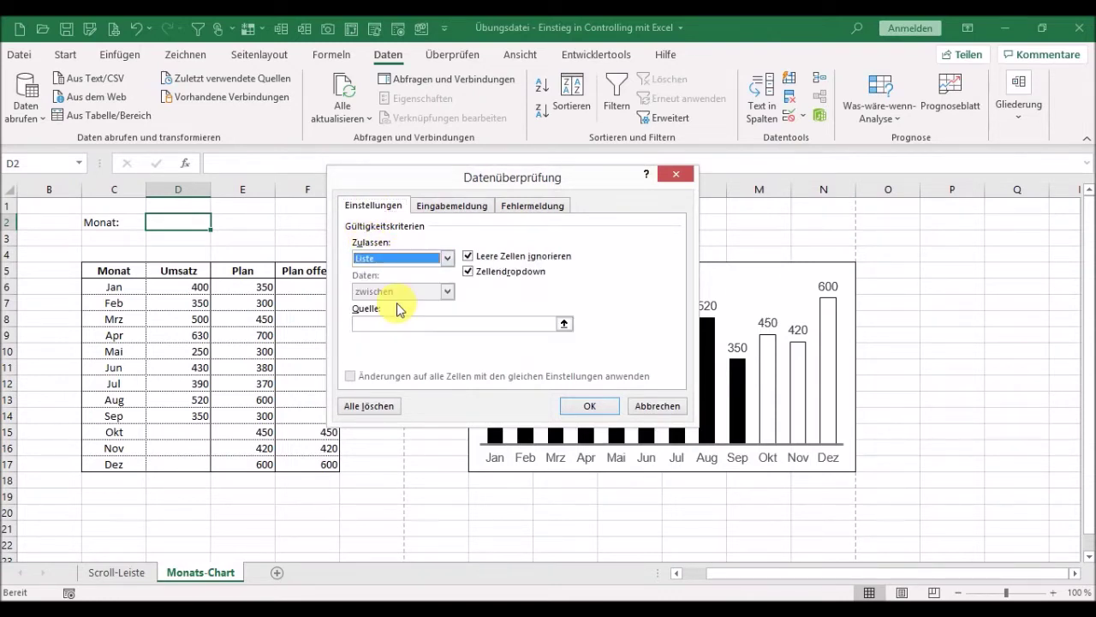
pyautogui.click(563, 324)
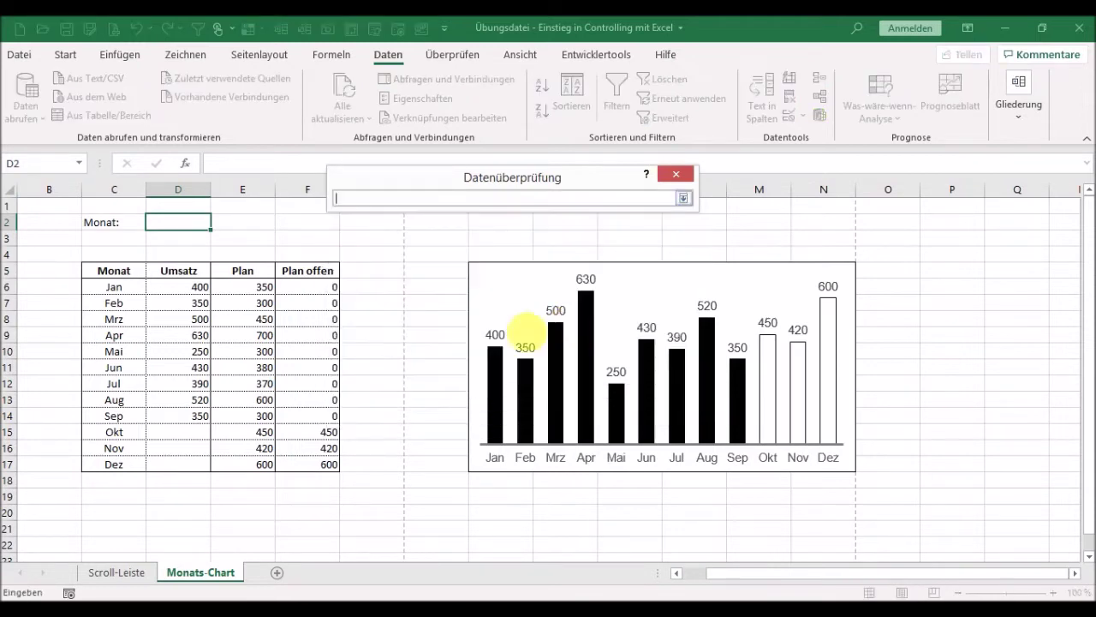
pyautogui.moveTo(120, 296); pyautogui.dragTo(146, 474)
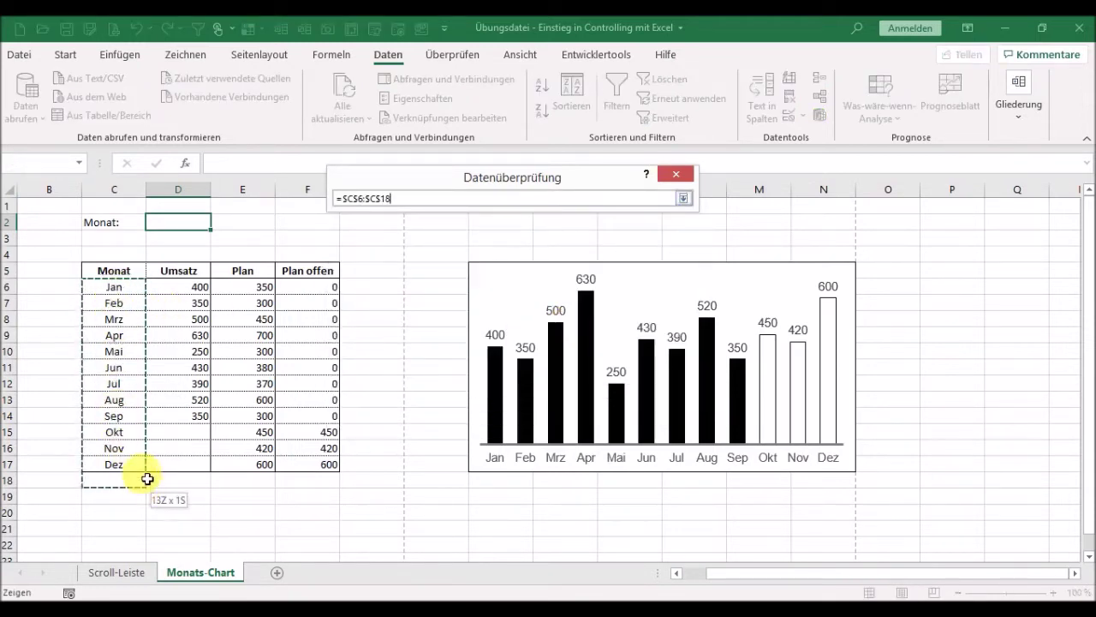
pyautogui.press('Return')
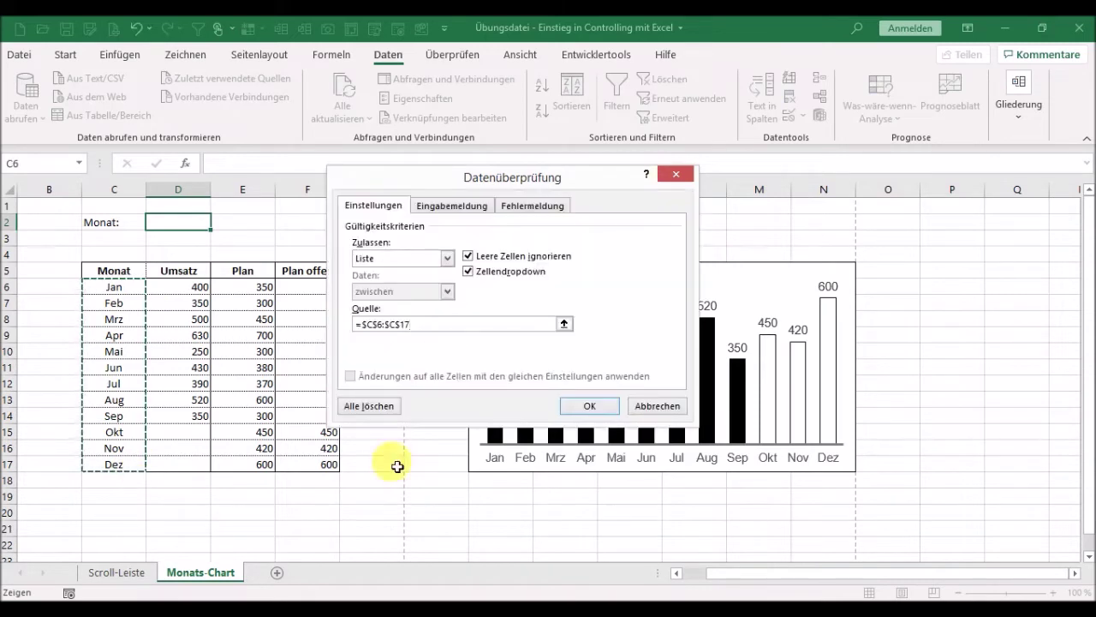
pyautogui.click(592, 401)
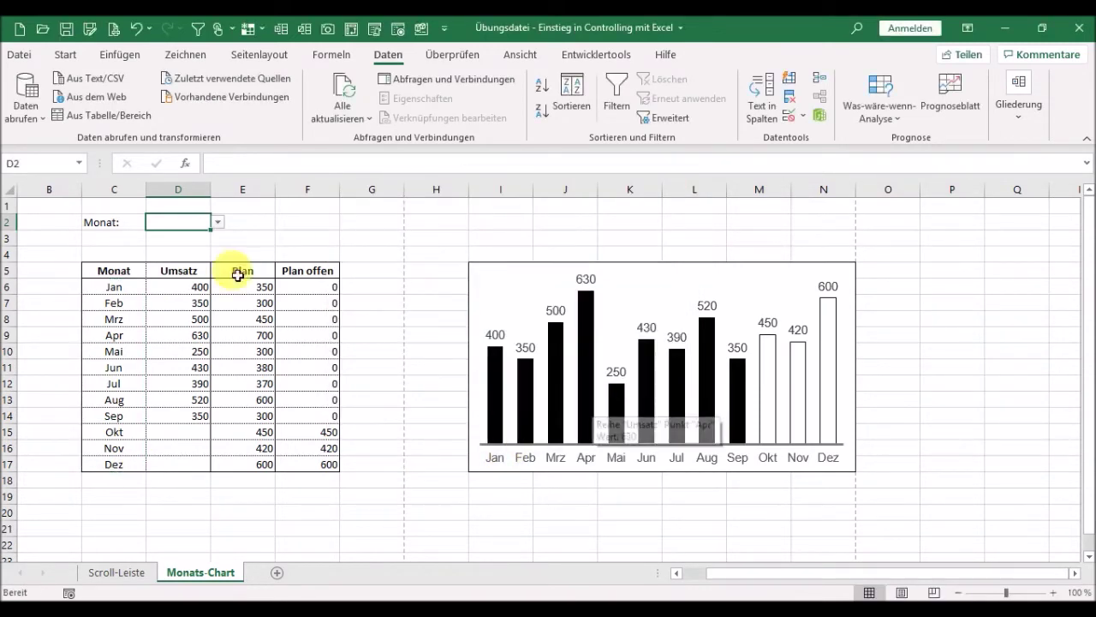
# Pick Apr from the D2 dropdown and centre it in the cell.
pyautogui.click(219, 224)
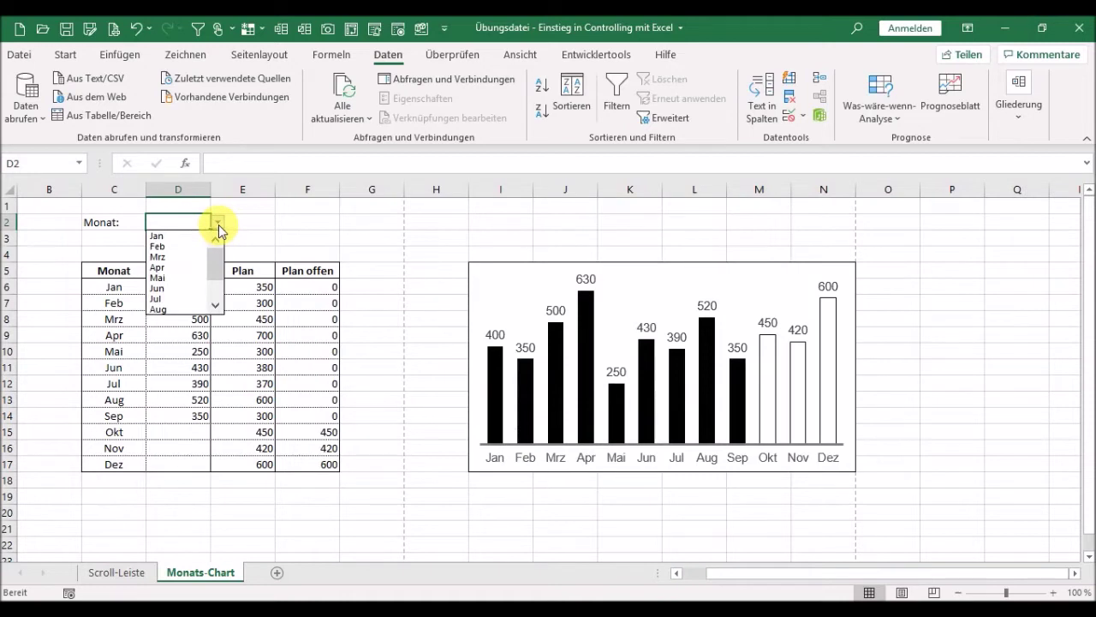
pyautogui.click(190, 269)
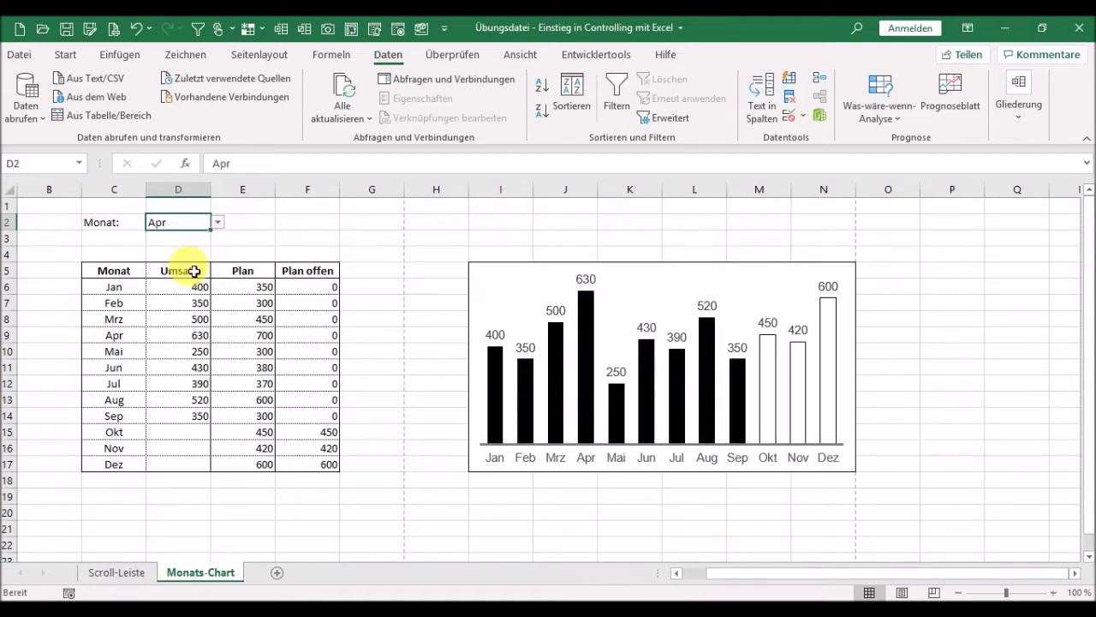
pyautogui.click(66, 54)
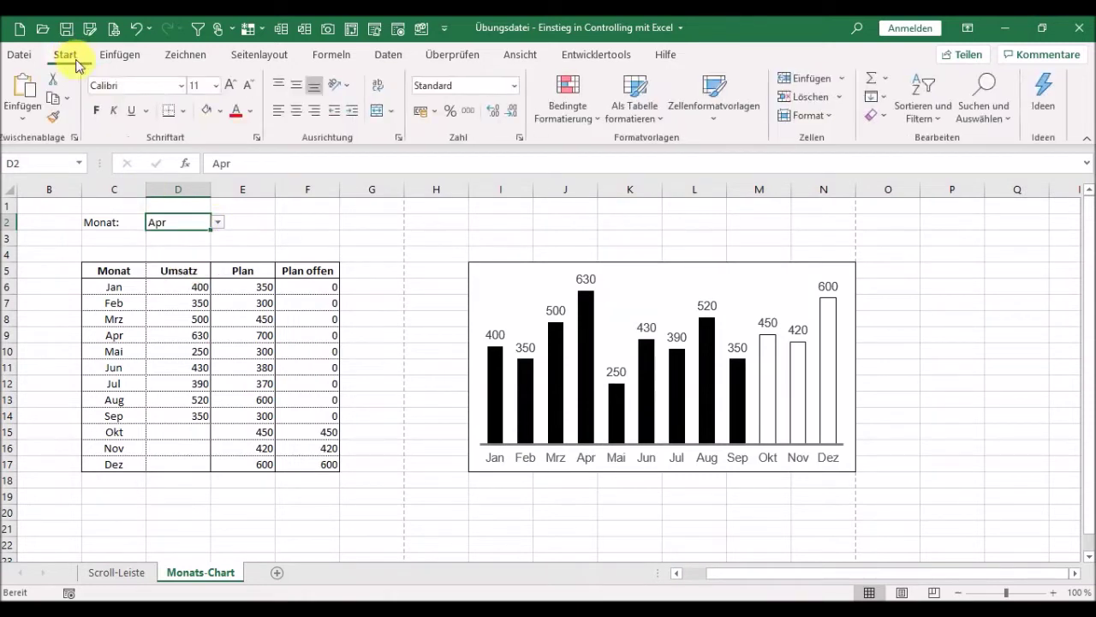
pyautogui.click(296, 109)
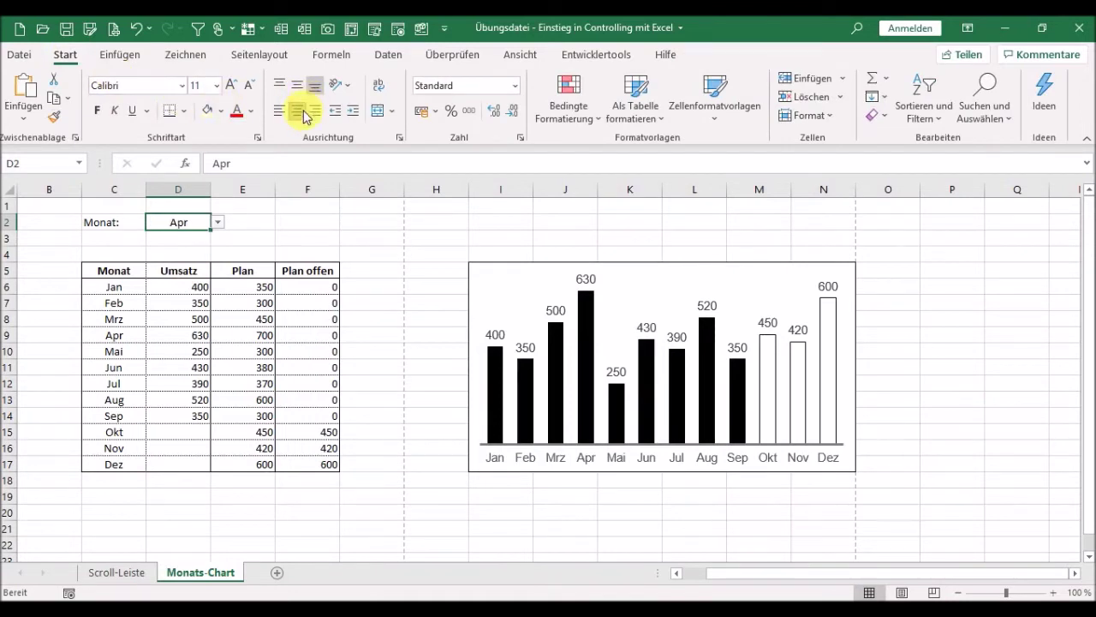
pyautogui.click(374, 275)
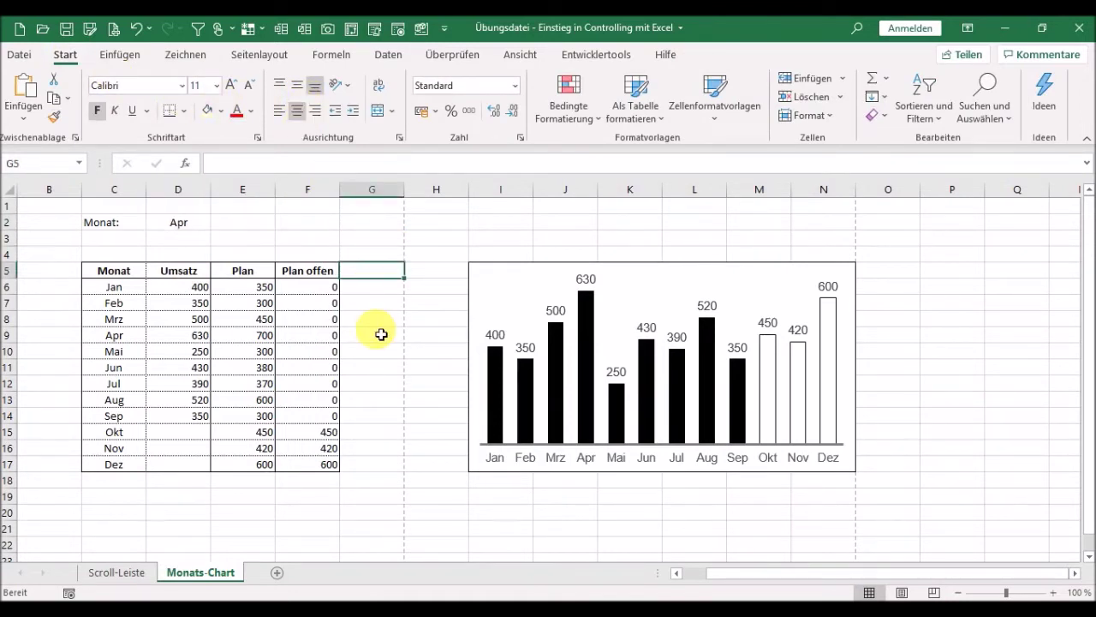
# Head G5 'Kreis' and enter =WENN(C6=D2;D6;#NV) in G6.
pyautogui.write('Kreis')
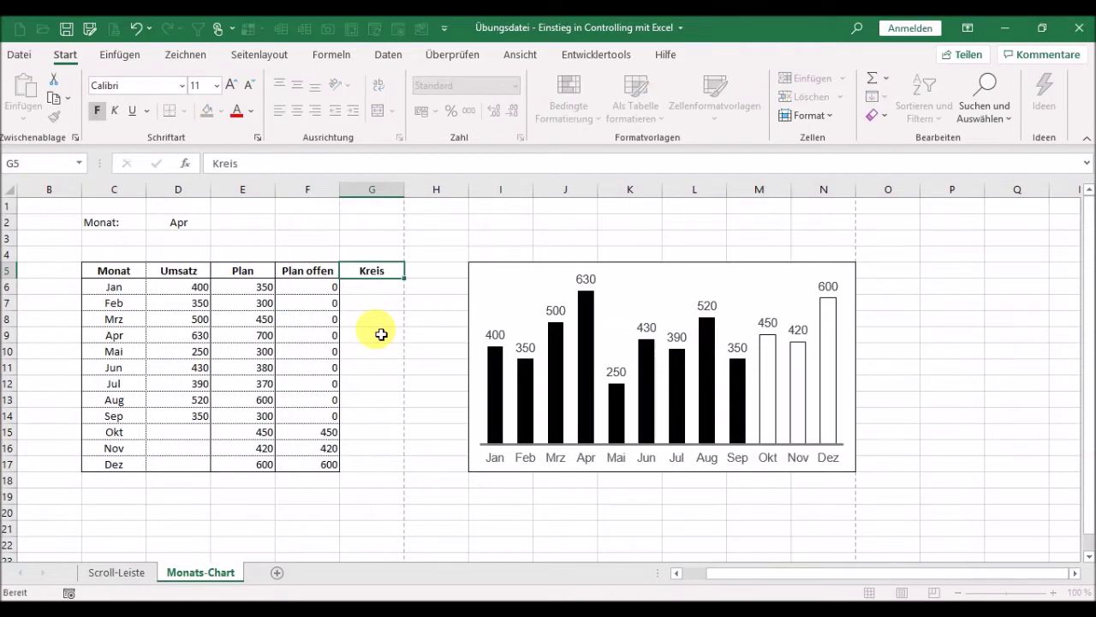
pyautogui.press('Return')
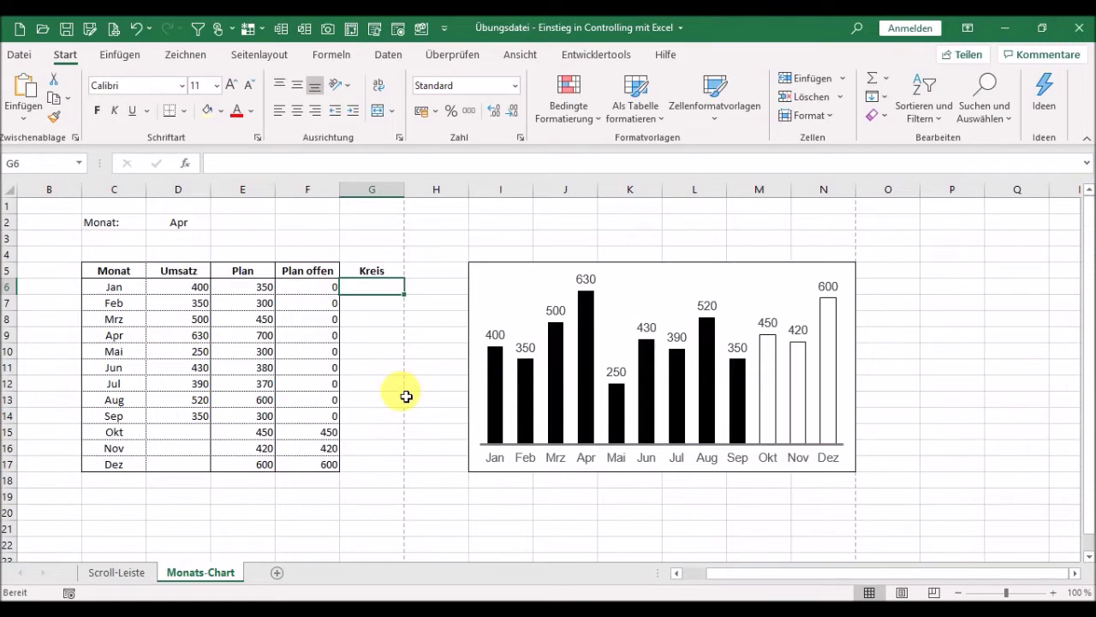
pyautogui.write('=wenn(')
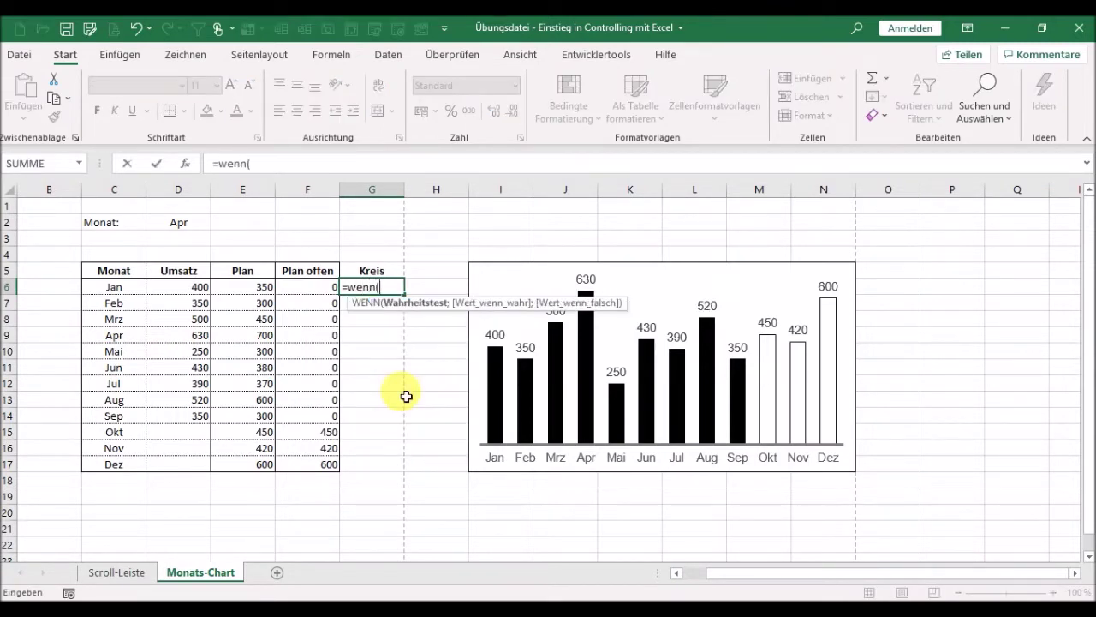
pyautogui.click(121, 293)
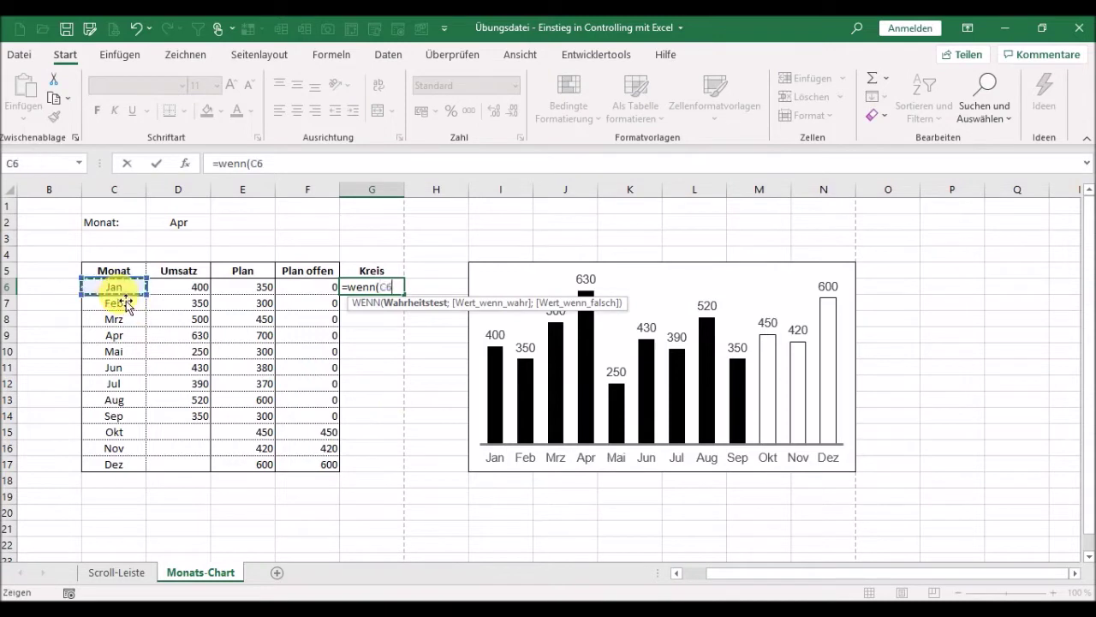
pyautogui.write('=')
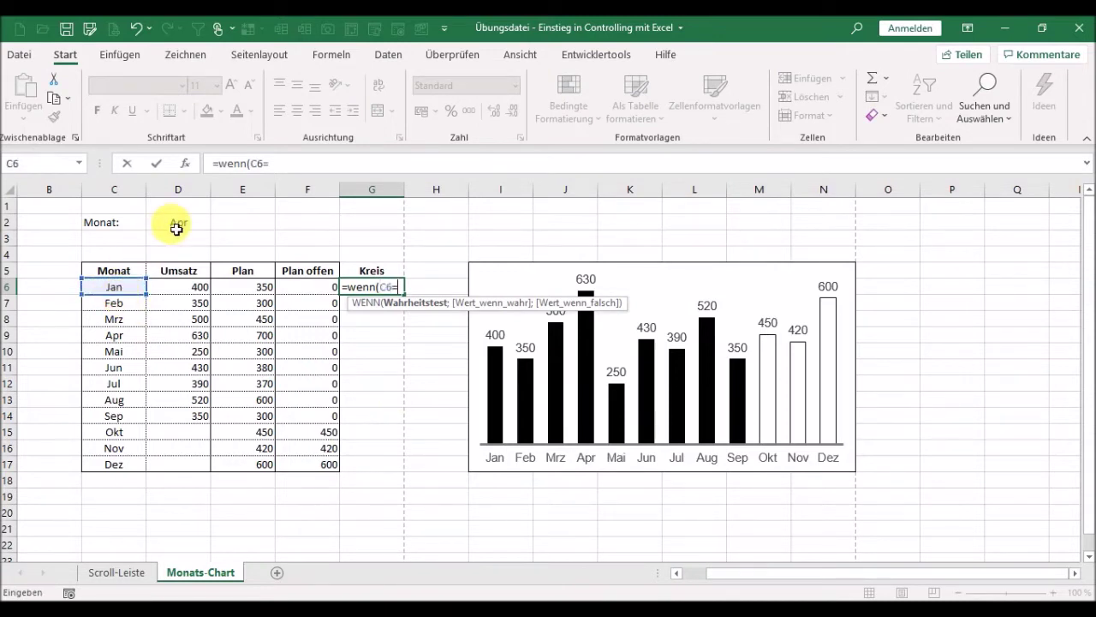
pyautogui.click(177, 225)
pyautogui.write(';')
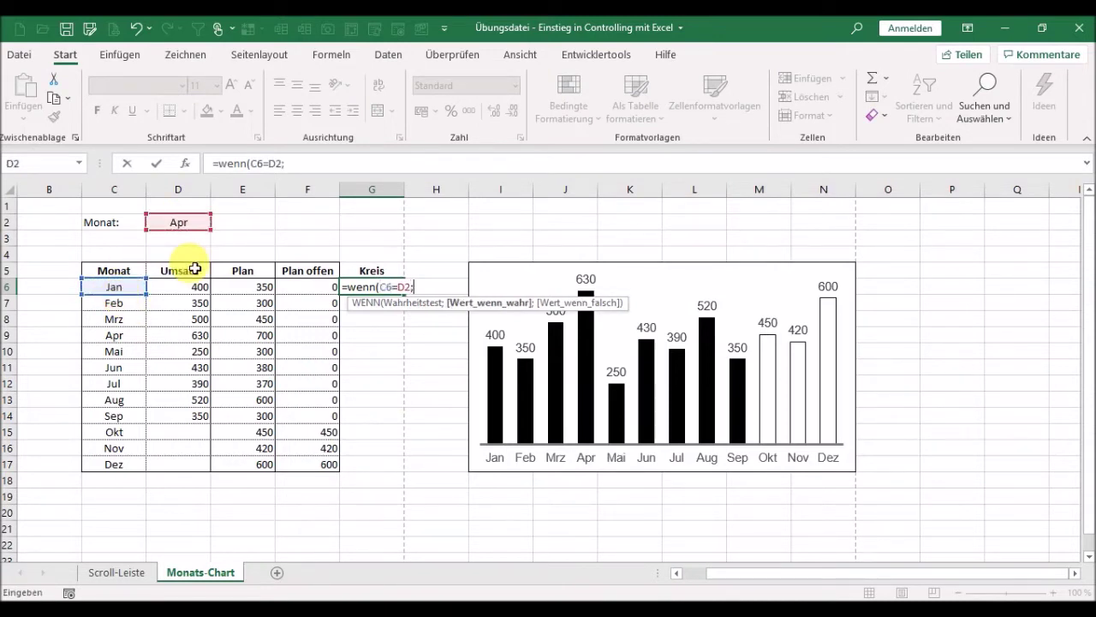
pyautogui.click(184, 287)
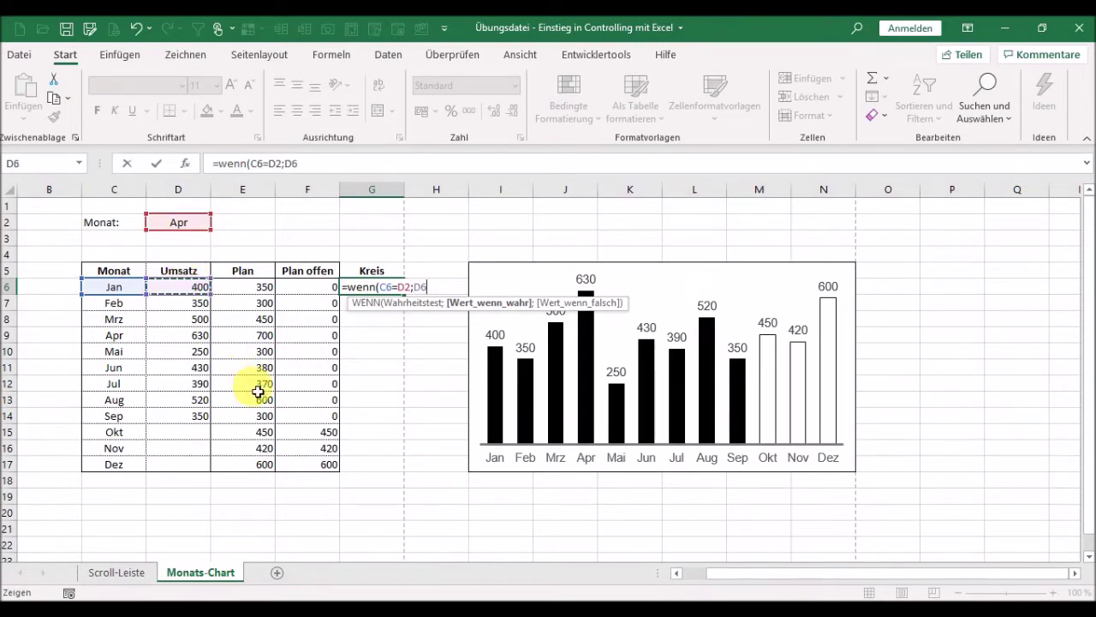
pyautogui.write(';#NV')
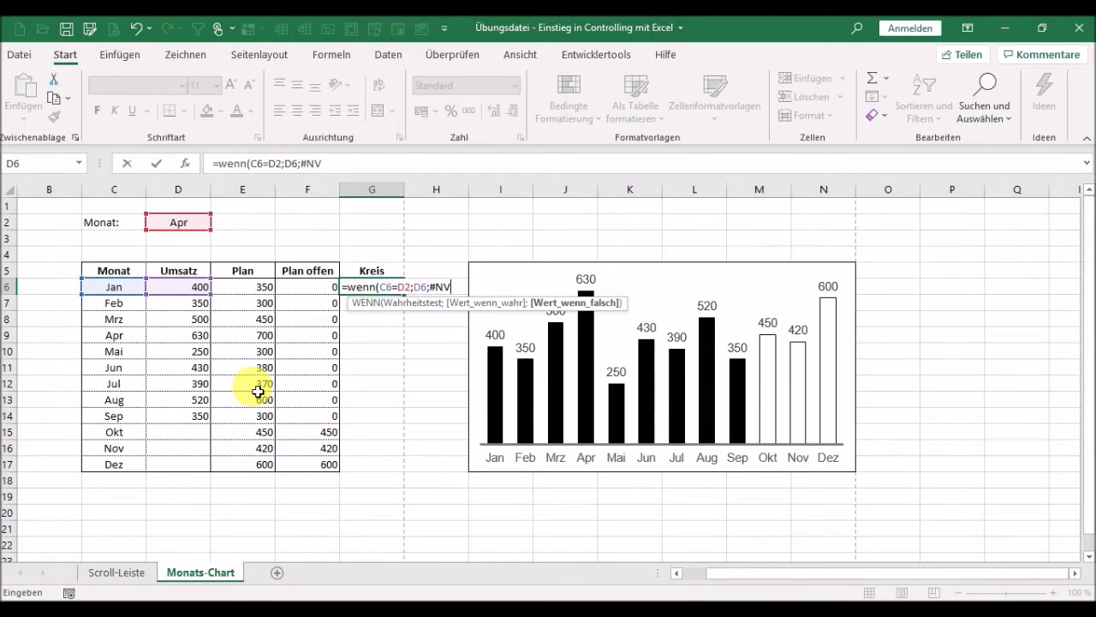
pyautogui.write(')')
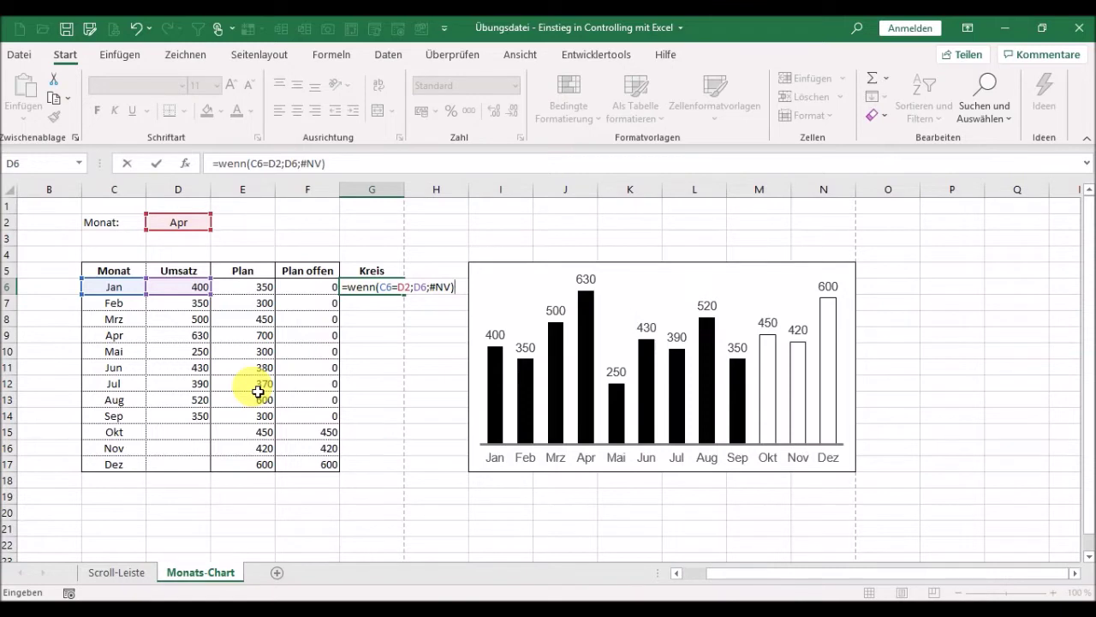
pyautogui.press('Return')
pyautogui.press('Up')
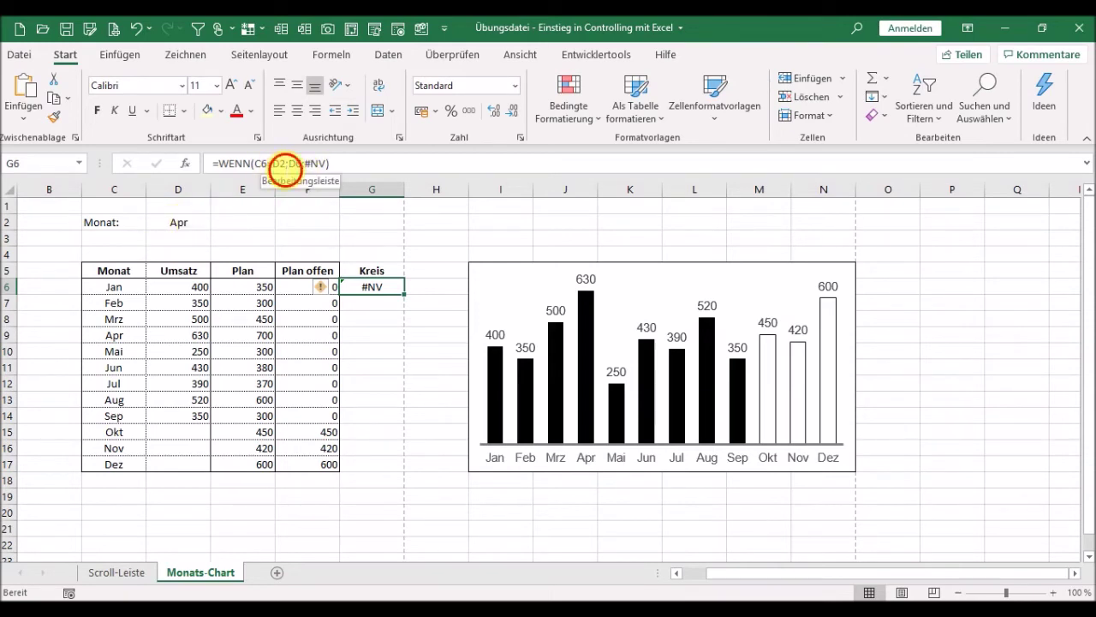
# Lock the D2 reference as $D$2 in G6's formula and fill it down to G17.
pyautogui.click(275, 162)
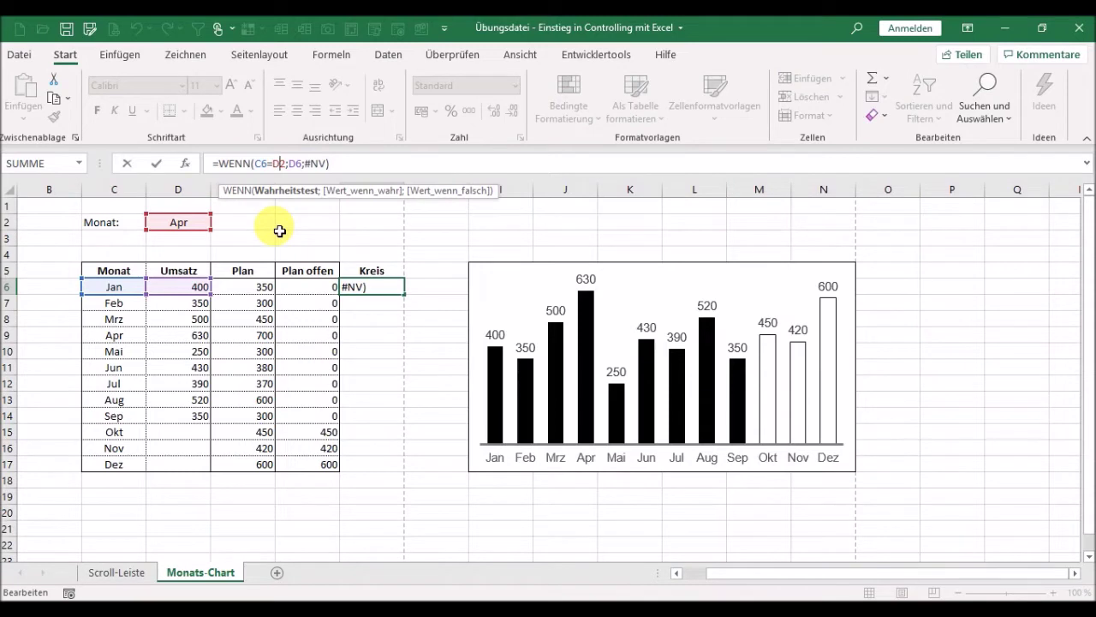
pyautogui.press('F4')
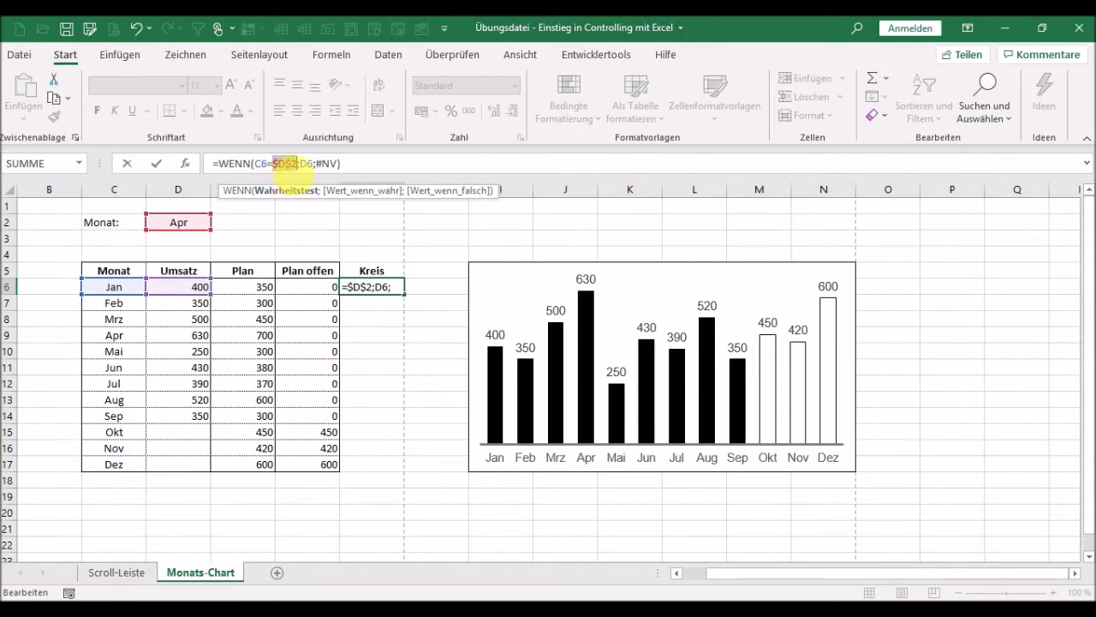
pyautogui.press('F4')
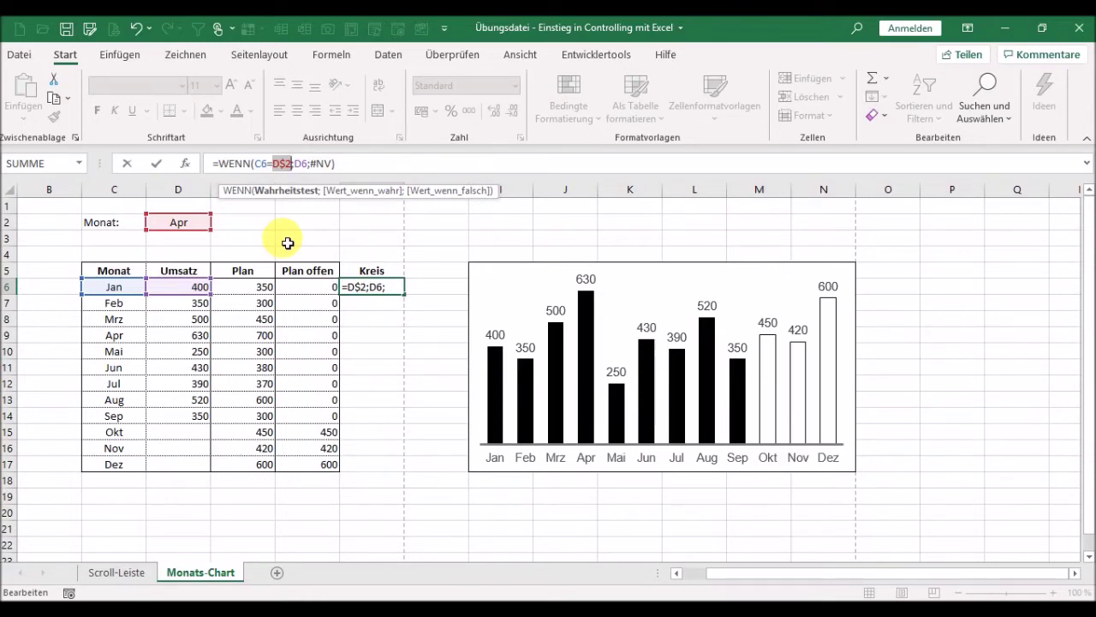
pyautogui.press('F4')
pyautogui.press('F4')
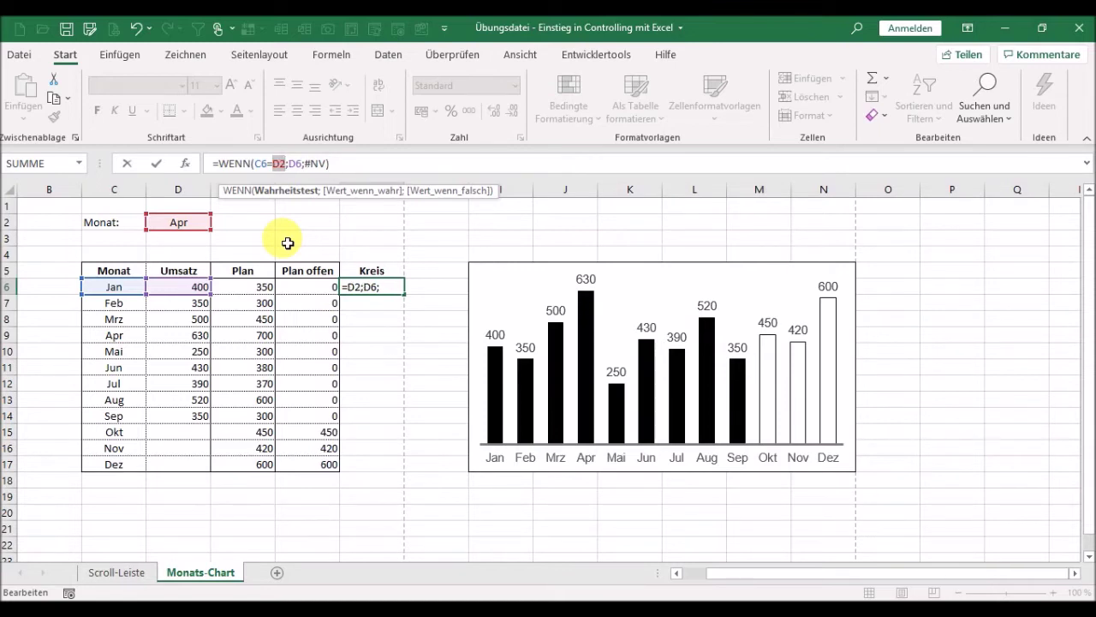
pyautogui.press('F4')
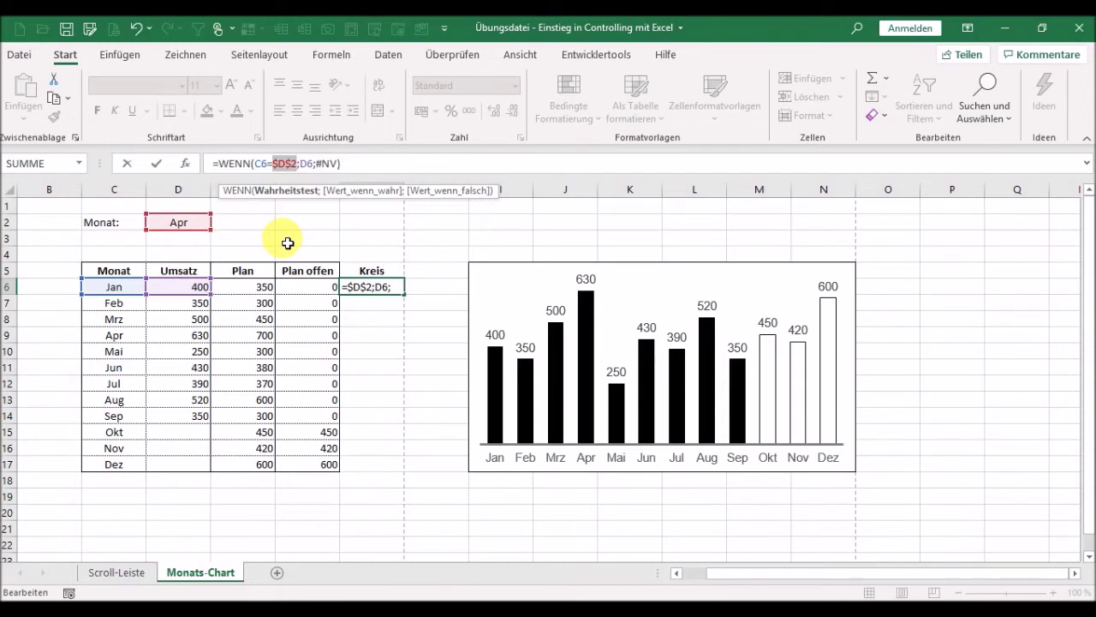
pyautogui.press('Return')
pyautogui.press('Up')
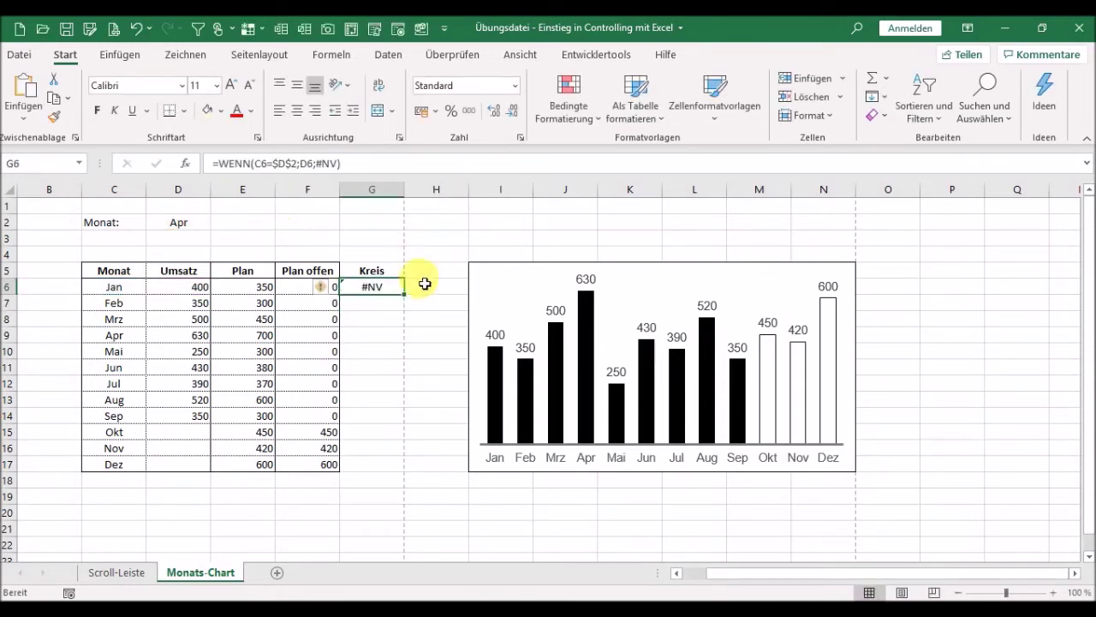
pyautogui.doubleClick(405, 295)
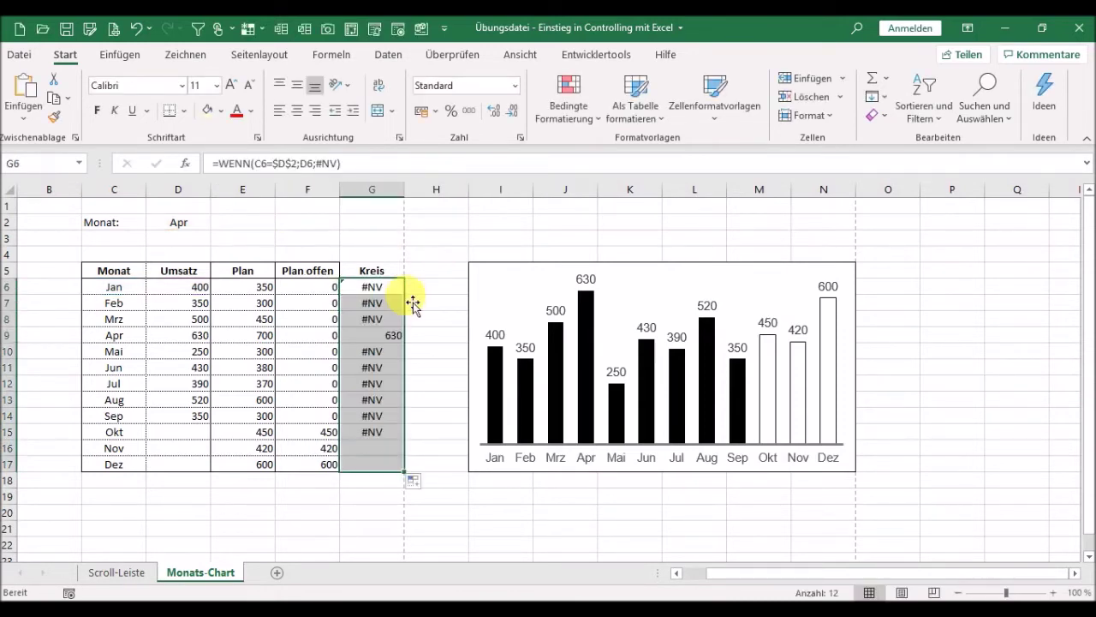
pyautogui.click(377, 335)
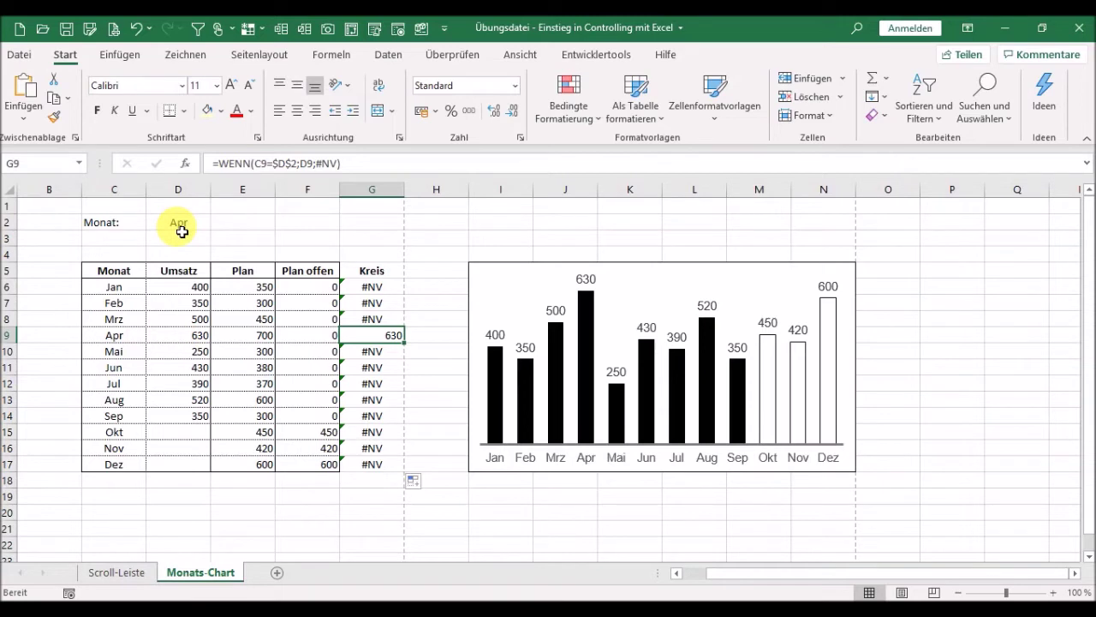
# Make the Monat: label in C2 bold.
pyautogui.click(112, 224)
pyautogui.click(101, 111)
pyautogui.click(193, 230)
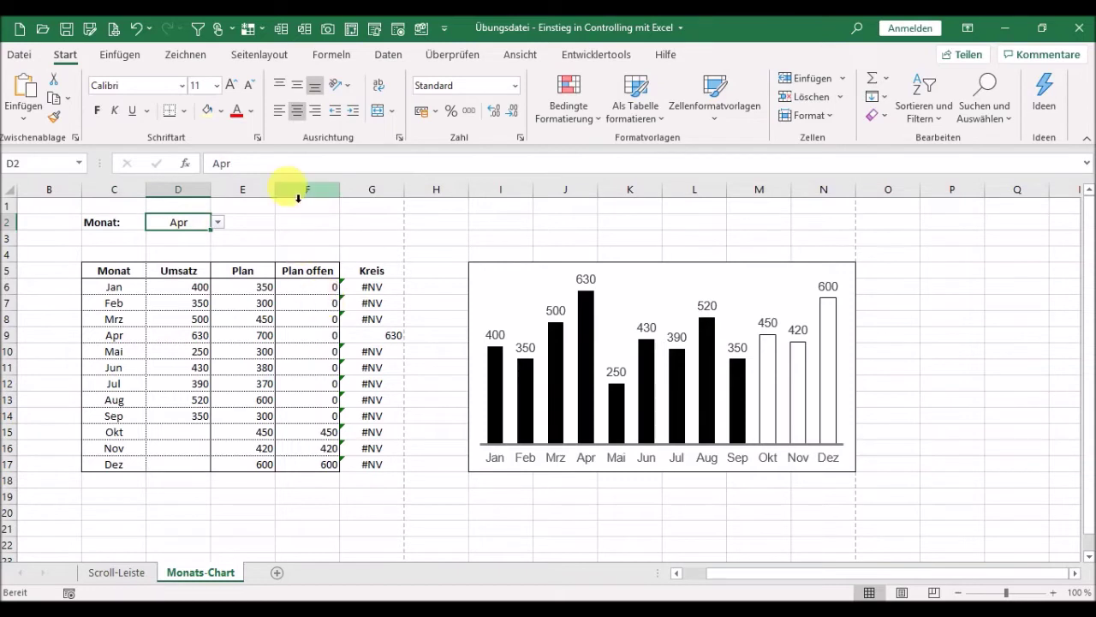
# Fill D2 with a pale yellow colour chosen from the full colour picker.
pyautogui.click(222, 117)
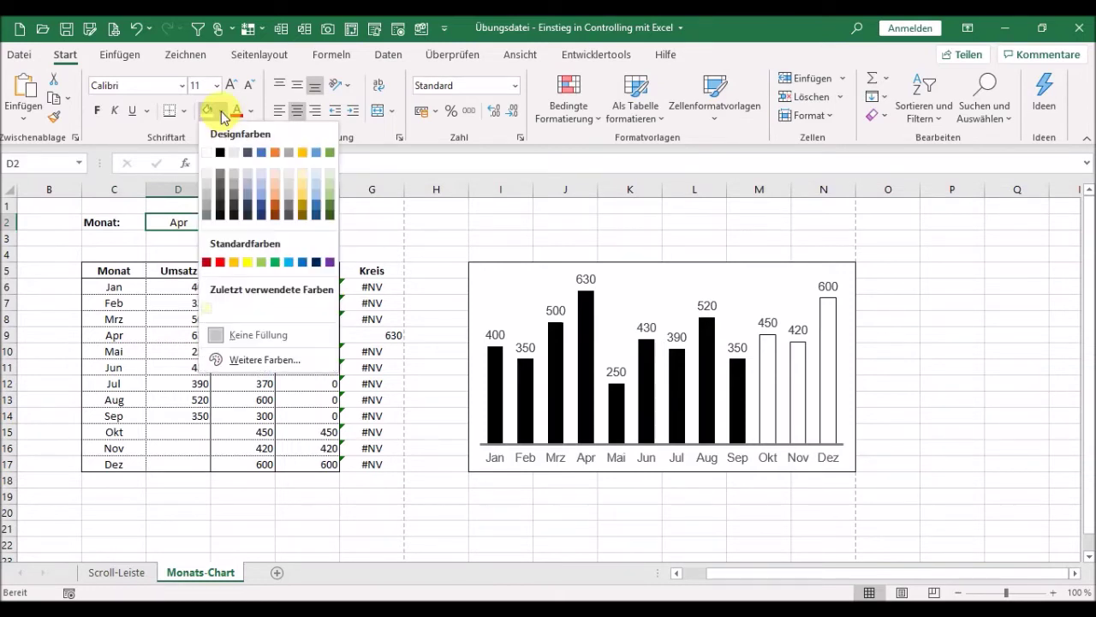
pyautogui.click(254, 365)
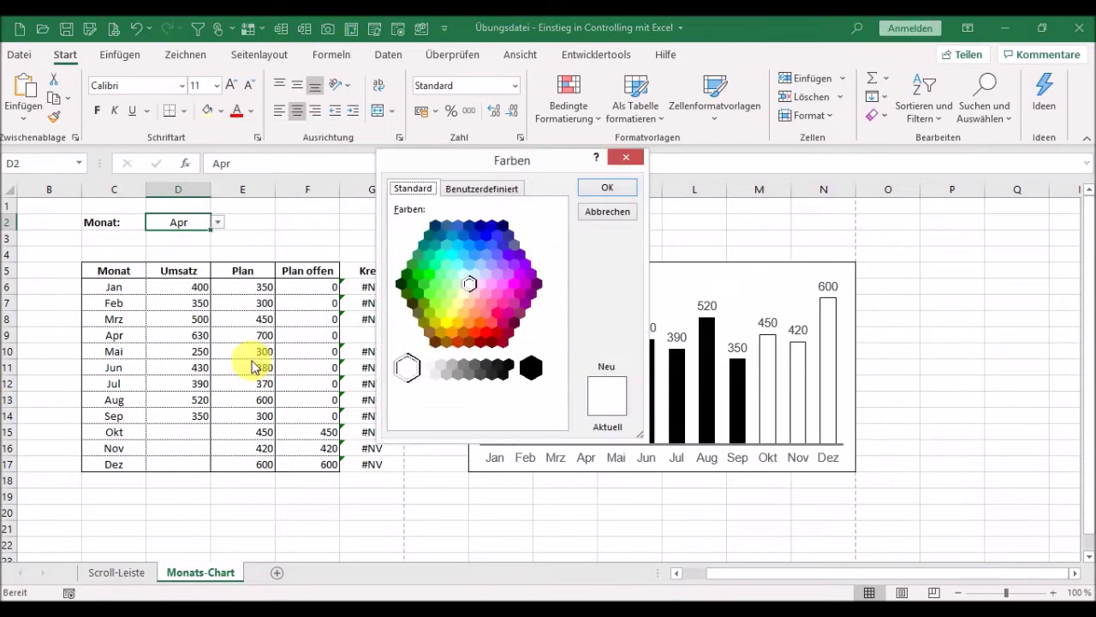
pyautogui.click(464, 295)
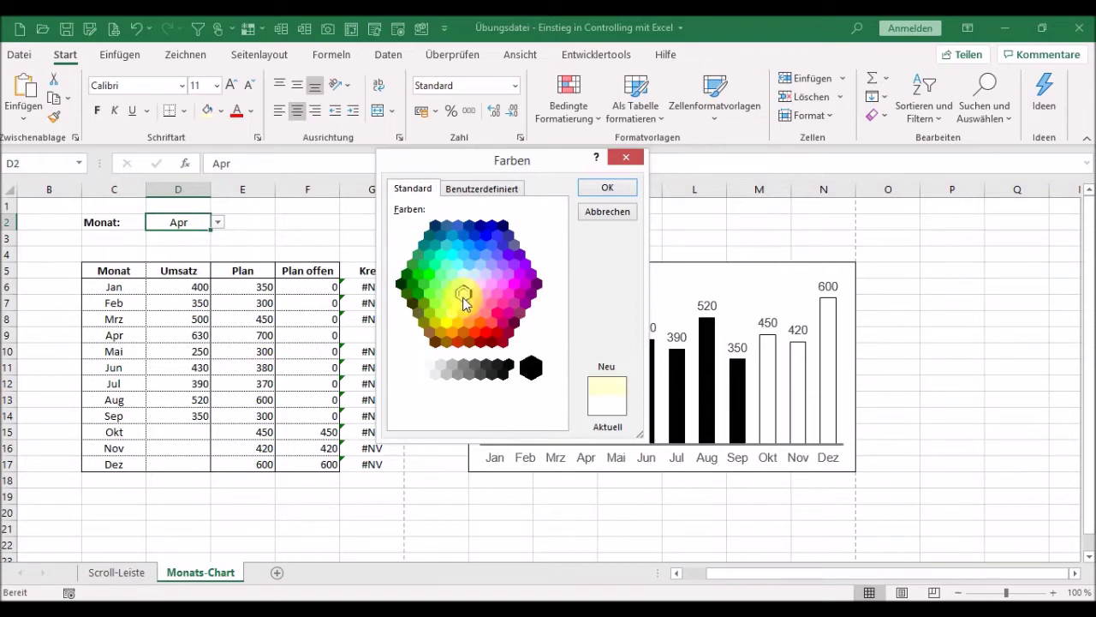
pyautogui.click(608, 187)
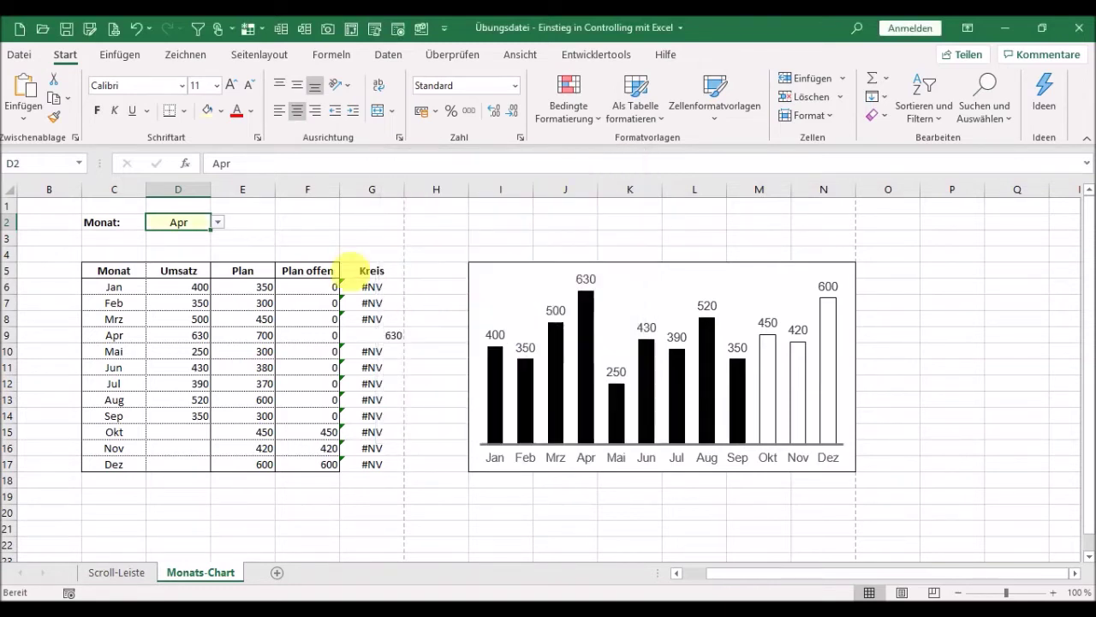
pyautogui.click(217, 223)
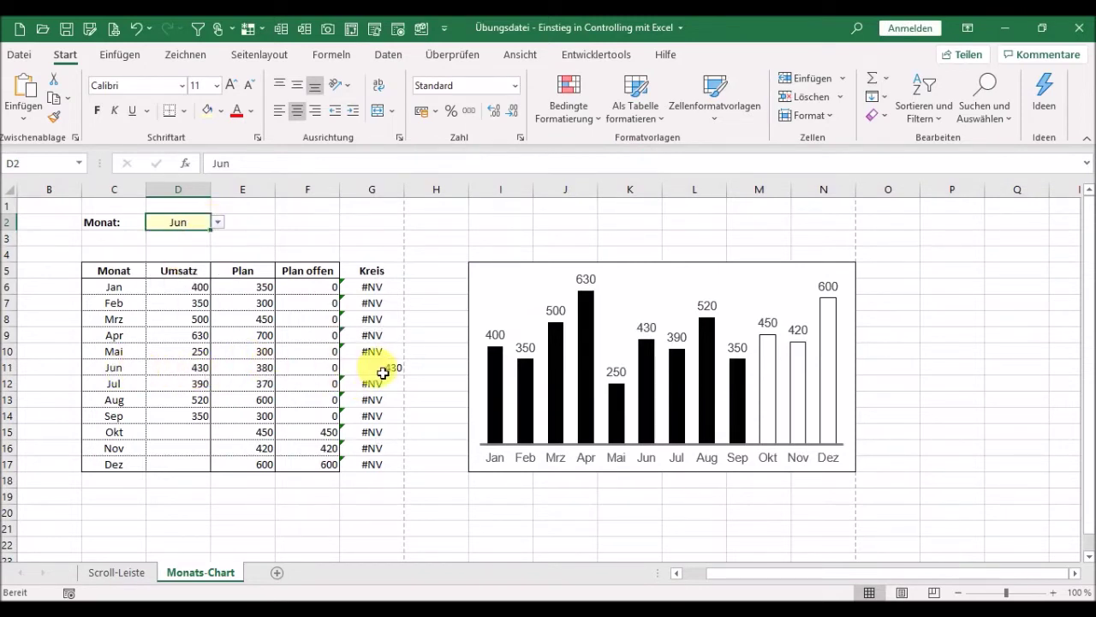
pyautogui.click(219, 222)
pyautogui.click(219, 239)
pyautogui.click(219, 240)
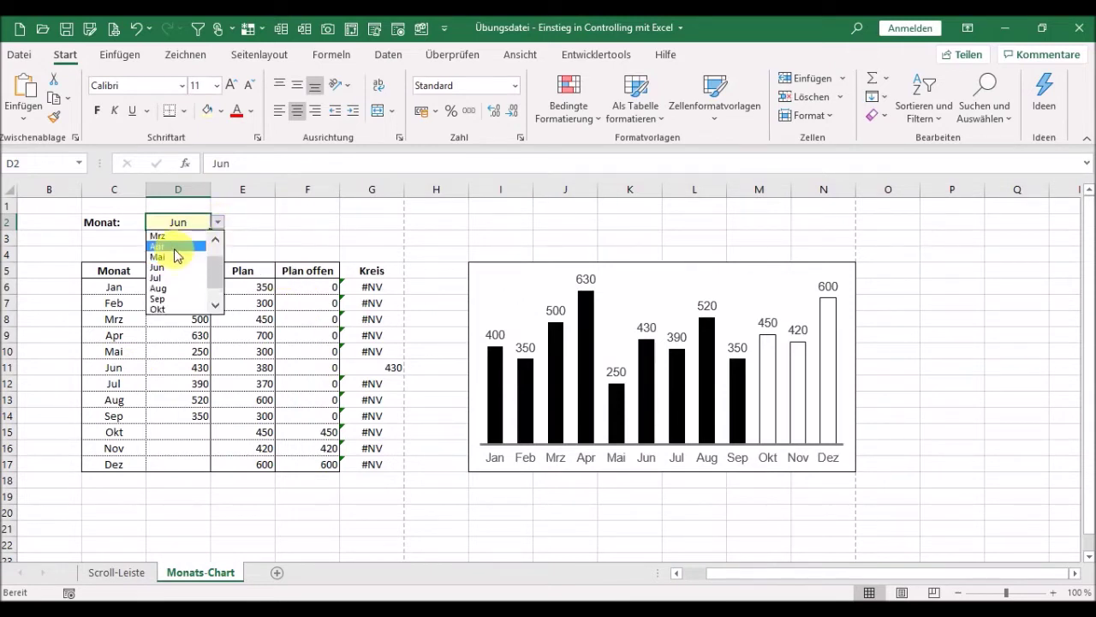
pyautogui.click(175, 248)
pyautogui.click(314, 220)
pyautogui.click(300, 271)
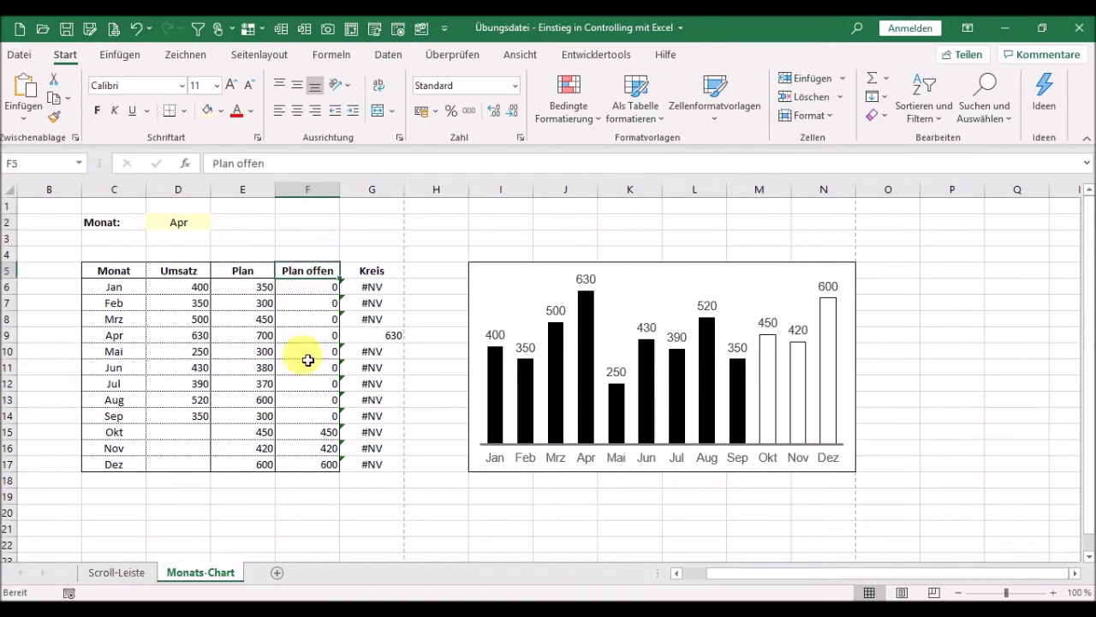
pyautogui.moveTo(308, 360); pyautogui.dragTo(311, 472)
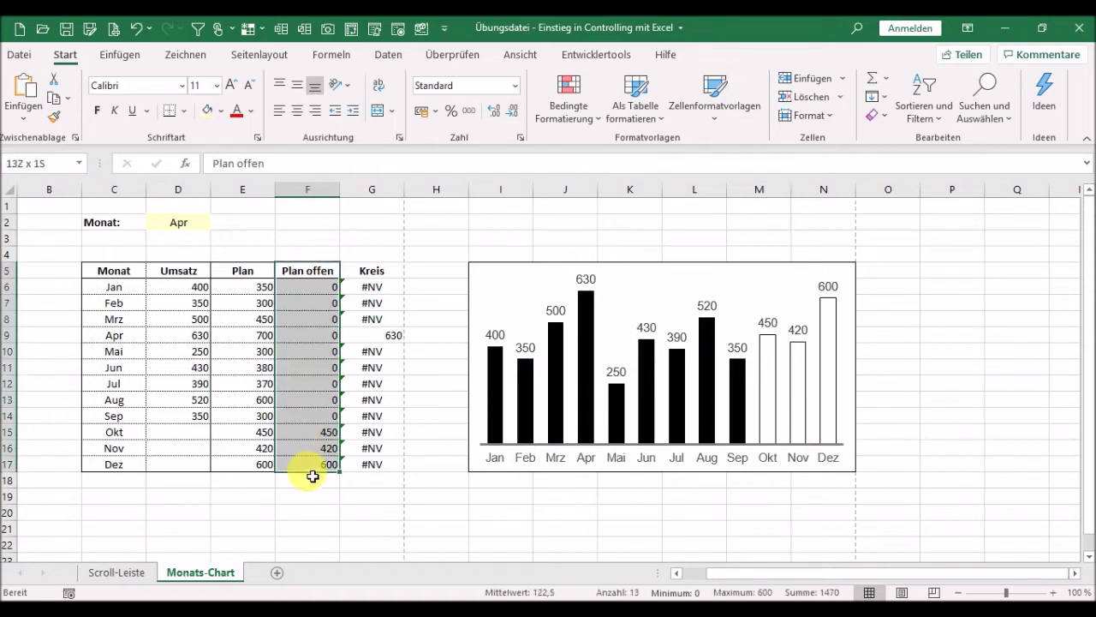
# Copy the Plan offen column's formatting onto the Kreis column G5:G17.
pyautogui.click(54, 112)
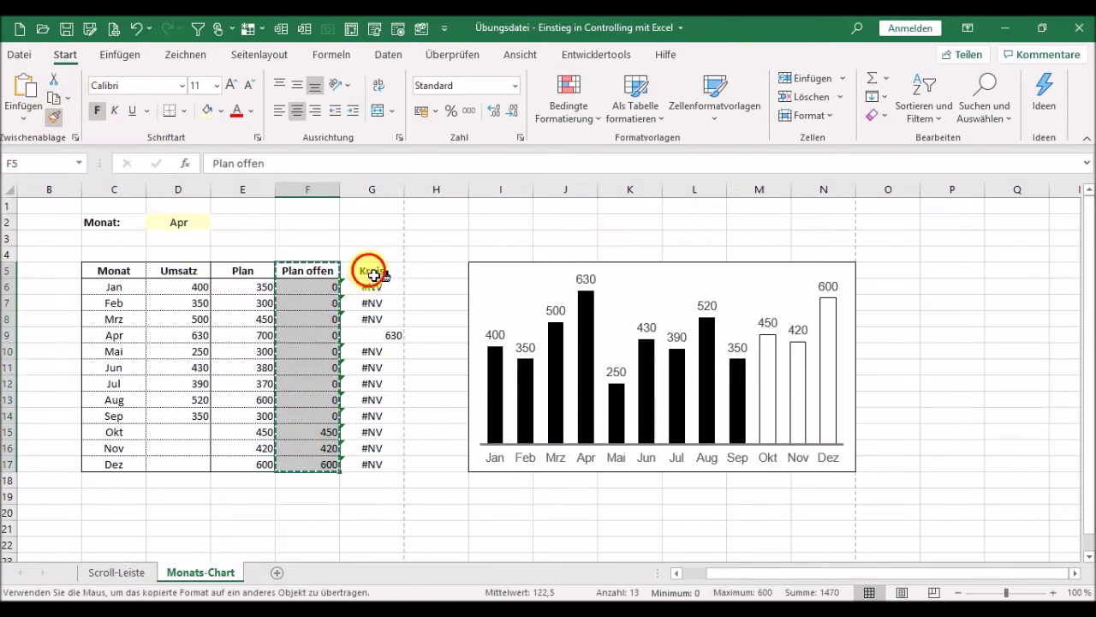
pyautogui.moveTo(374, 275); pyautogui.dragTo(393, 470)
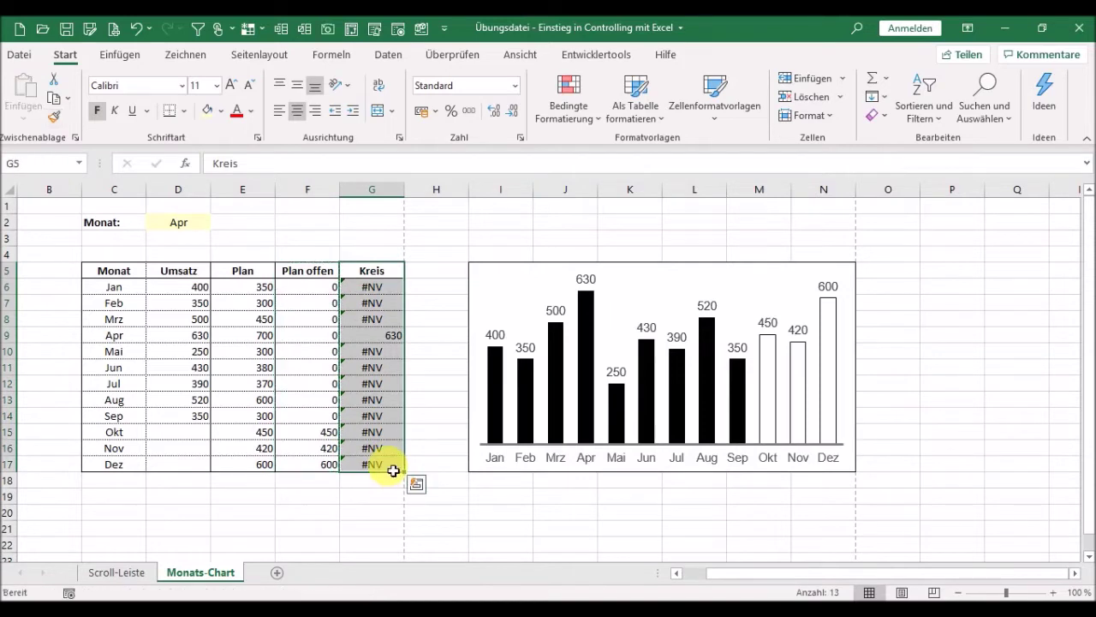
pyautogui.click(537, 512)
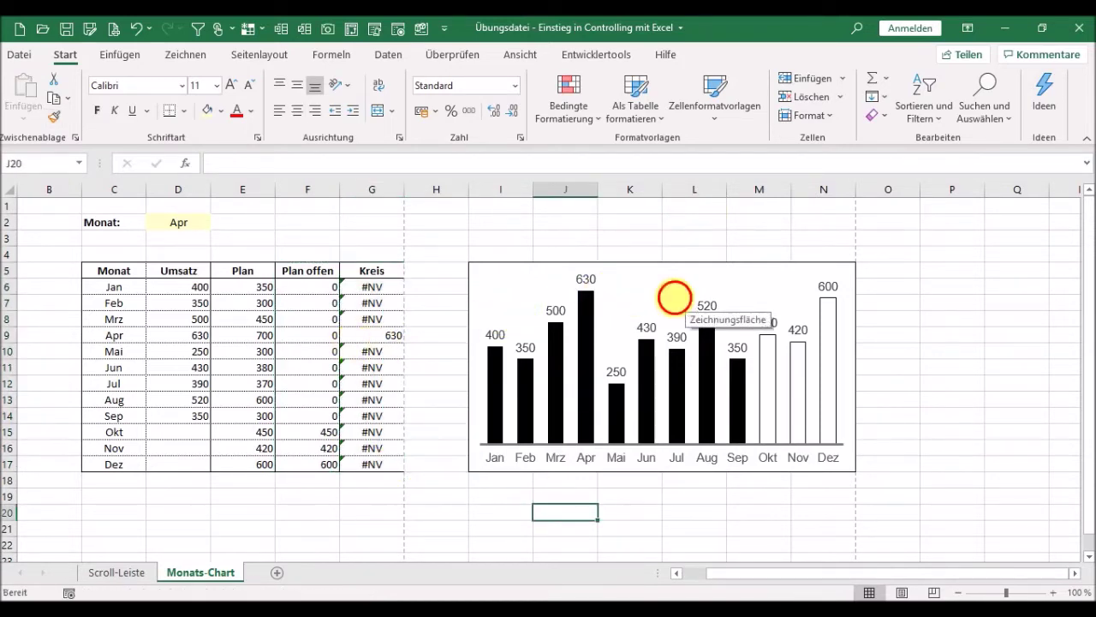
pyautogui.click(675, 297)
# Add a Kreis series with values G6:G17 to the chart via Daten auswählen.
pyautogui.rightClick(682, 306)
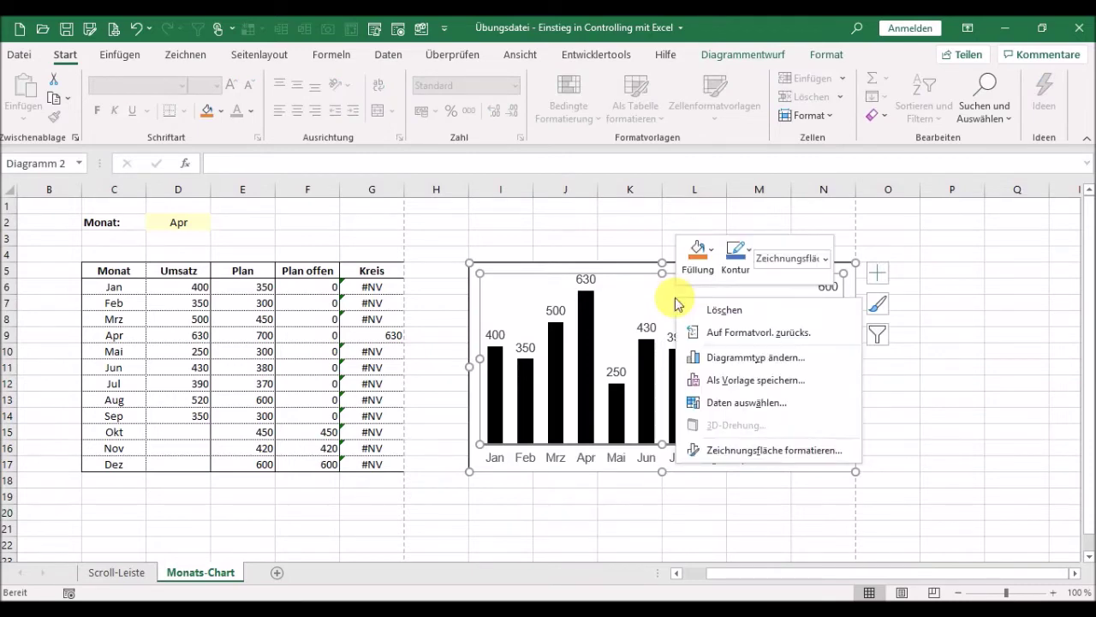
pyautogui.click(735, 405)
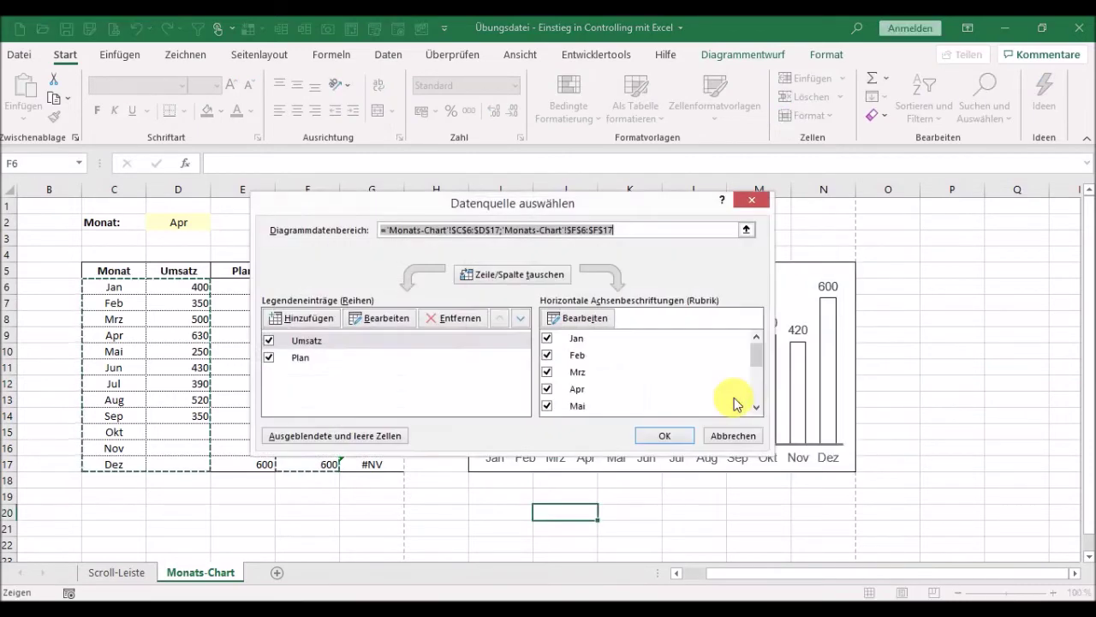
pyautogui.click(307, 319)
pyautogui.write('Kreis')
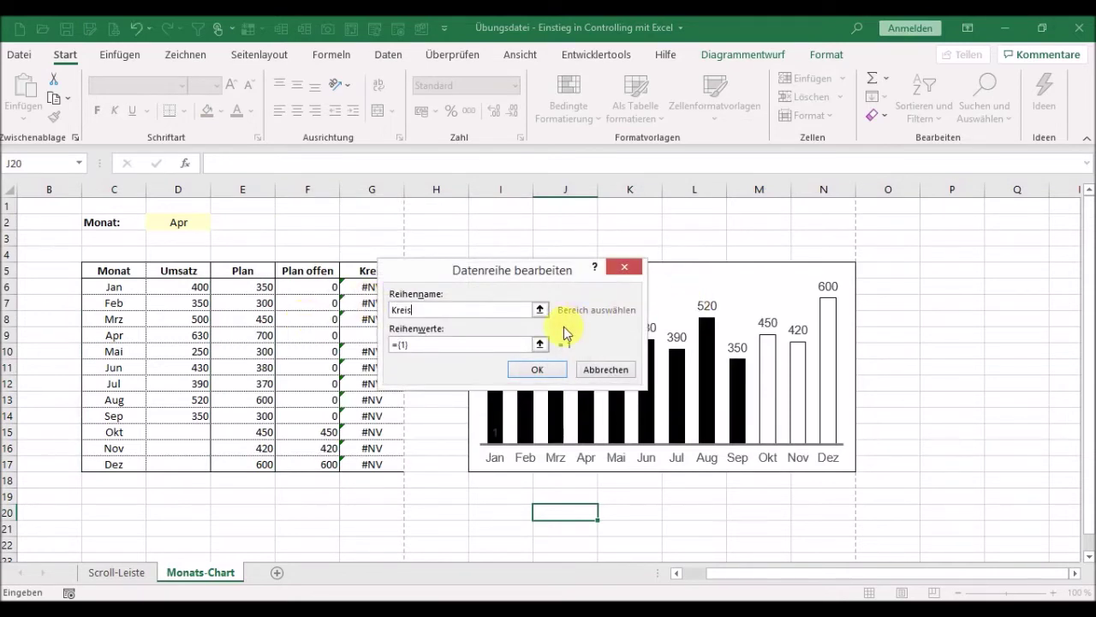
pyautogui.click(540, 346)
pyautogui.moveTo(351, 288); pyautogui.dragTo(379, 477)
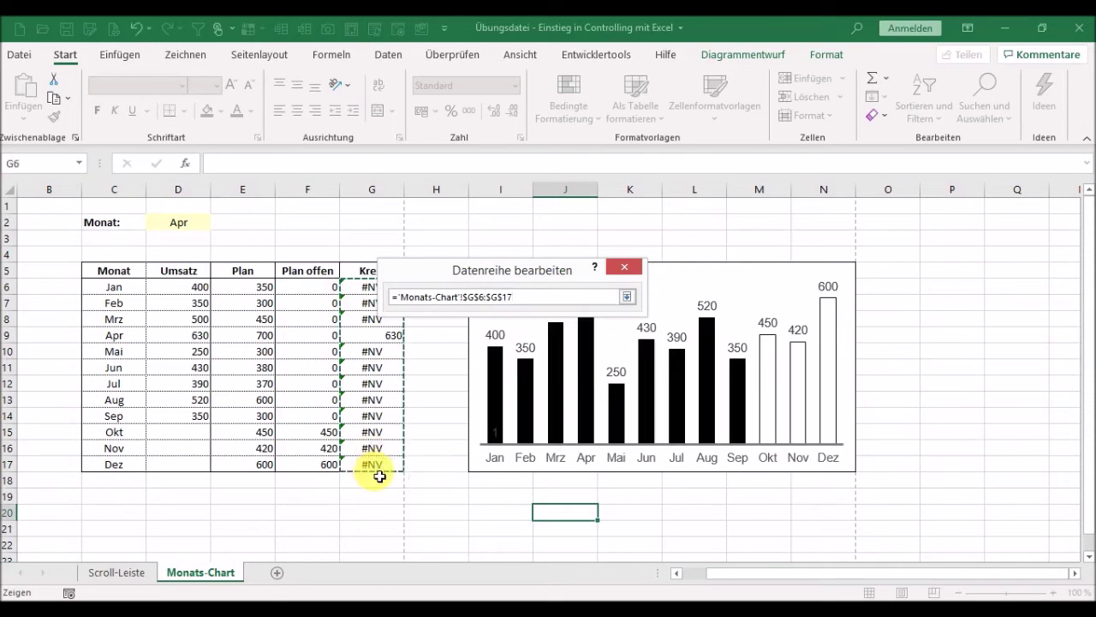
pyautogui.press('Return')
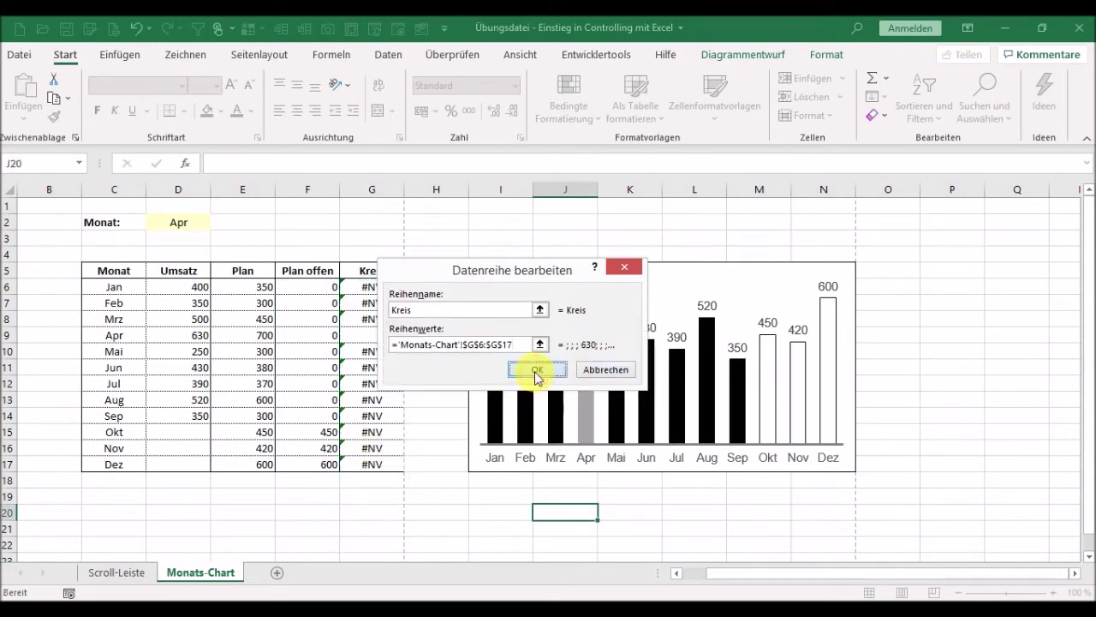
pyautogui.click(537, 369)
pyautogui.click(665, 435)
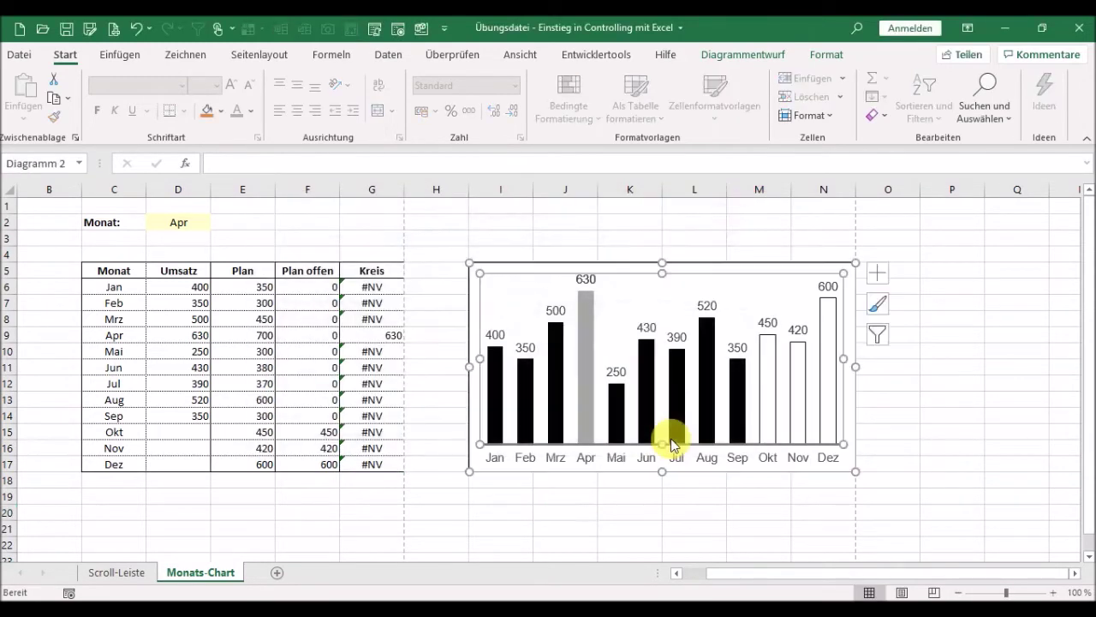
pyautogui.click(637, 513)
pyautogui.moveTo(590, 321)
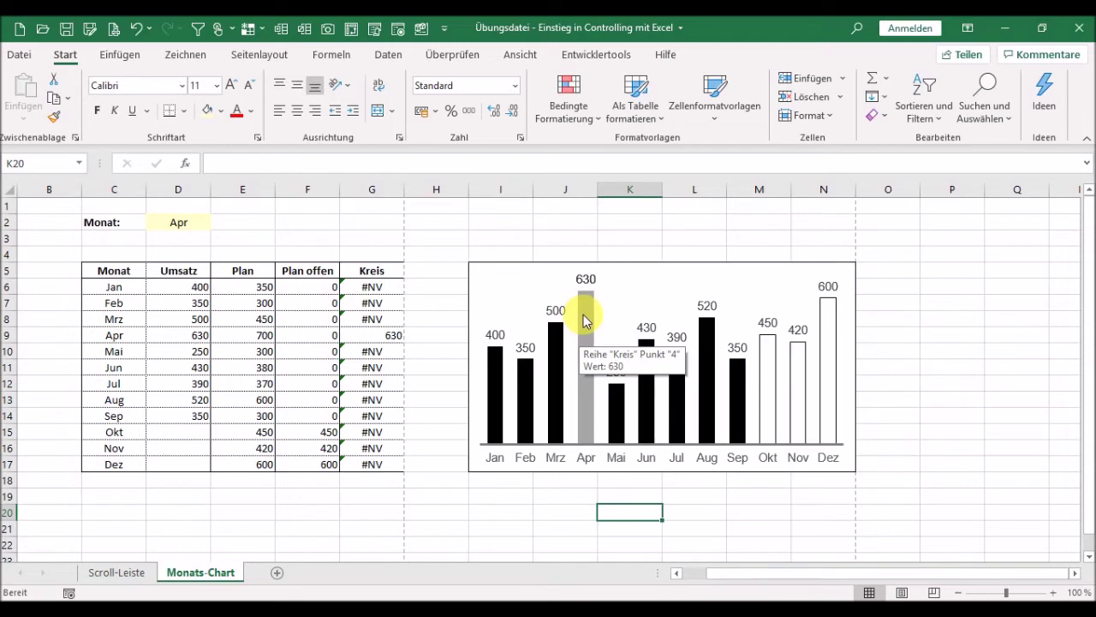
pyautogui.click(586, 321)
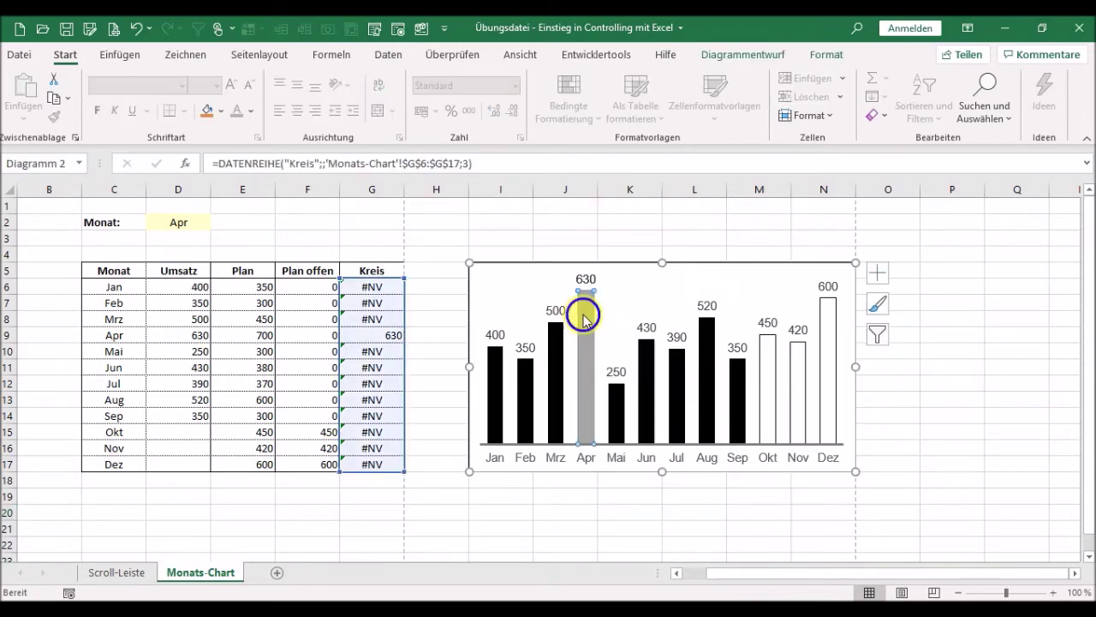
# Change the Kreis series to Punkt (XY) in a combo chart, leaving a marker atop Apr's bar.
pyautogui.rightClick(586, 320)
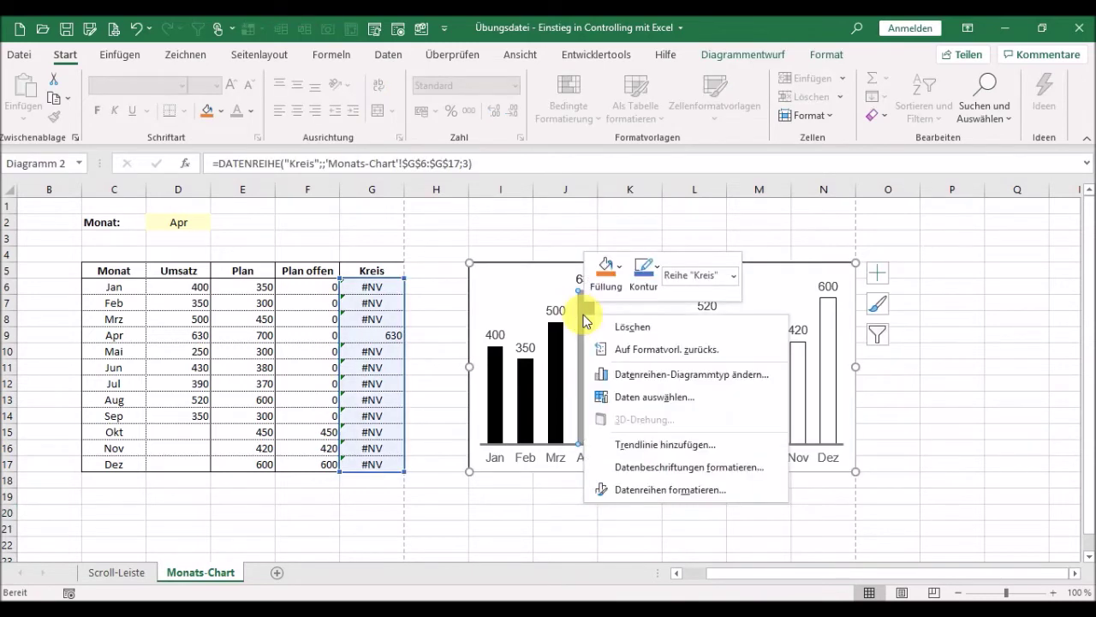
pyautogui.click(661, 382)
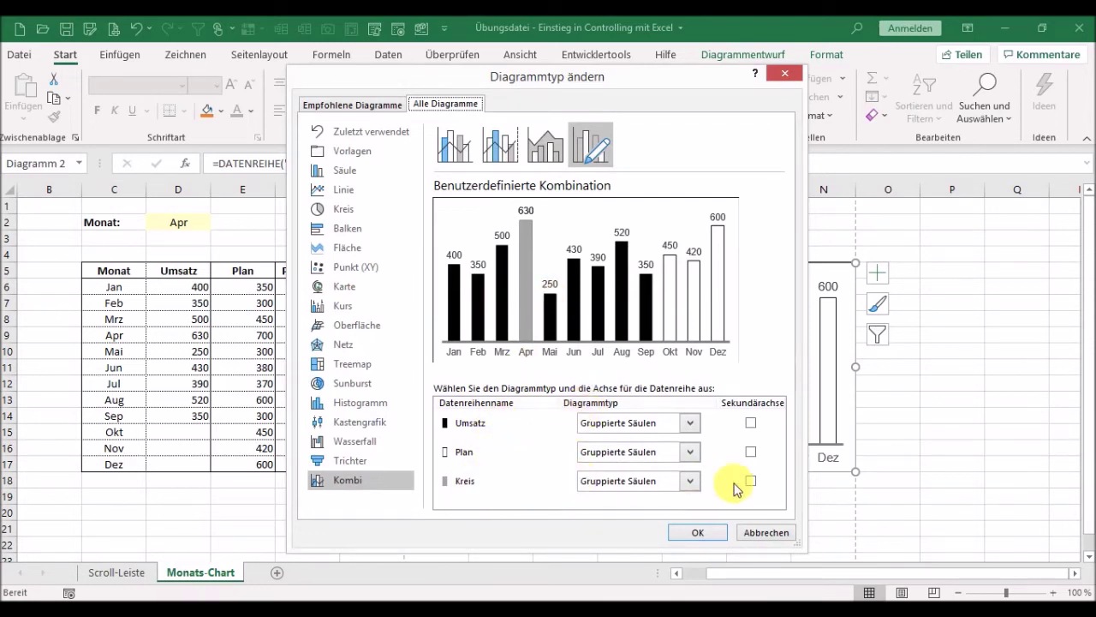
pyautogui.click(690, 482)
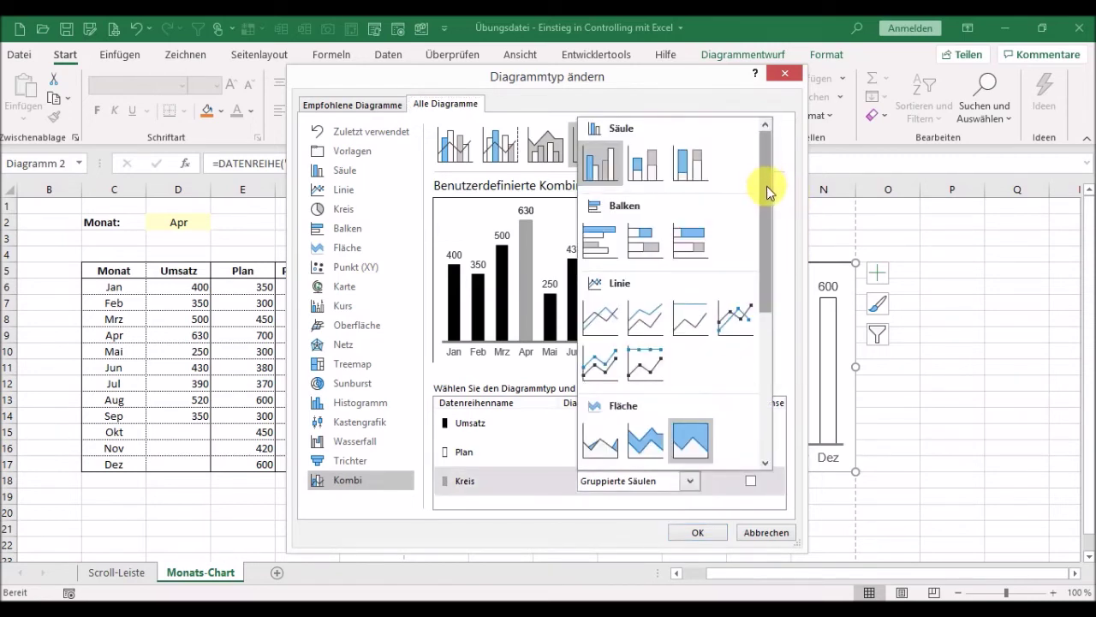
pyautogui.moveTo(767, 186); pyautogui.dragTo(773, 342)
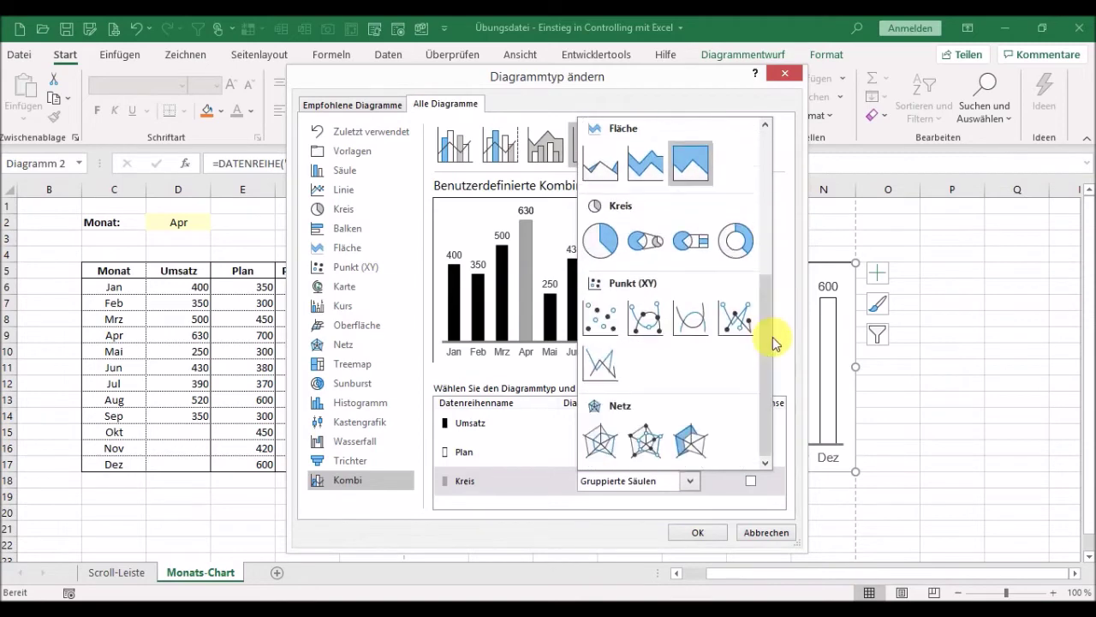
pyautogui.click(616, 330)
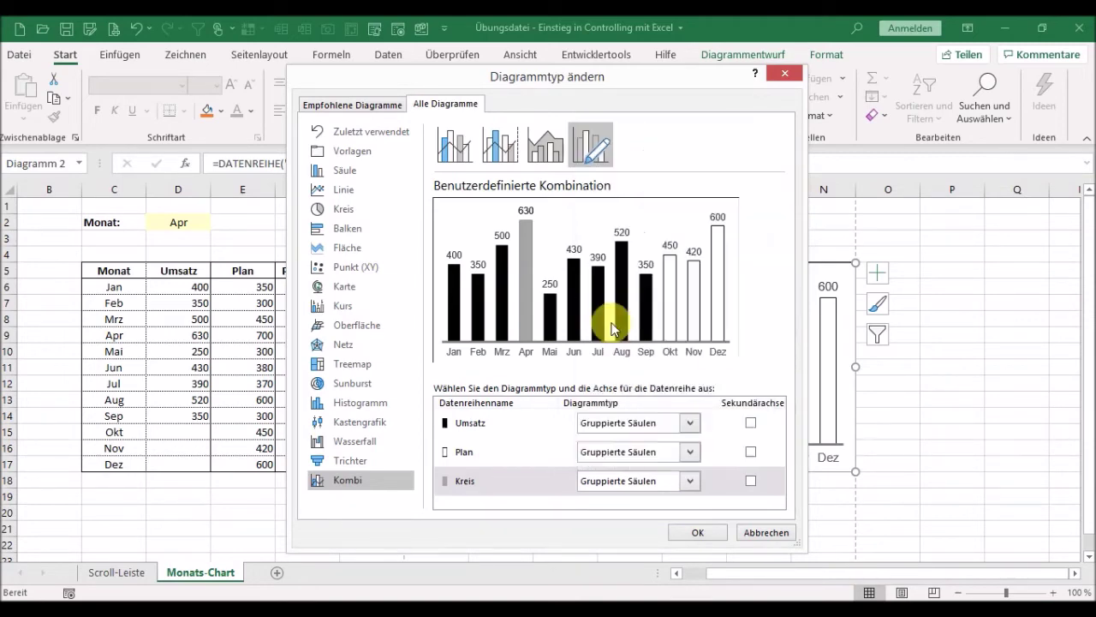
pyautogui.click(700, 533)
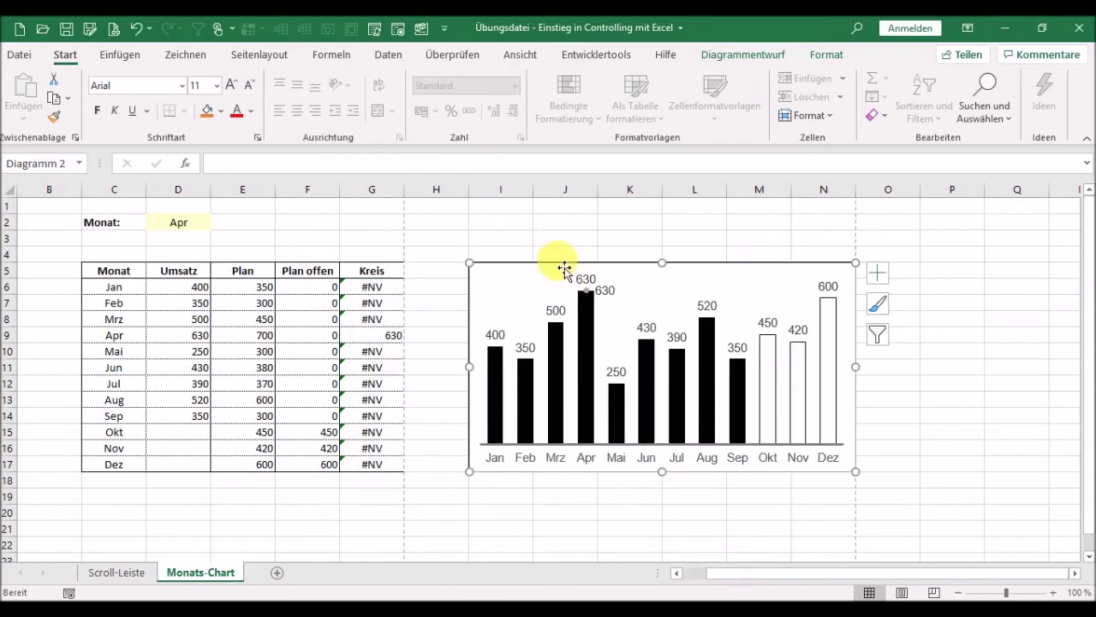
# Draw an Ellipse circle on the chart and move it above the Mai and Jun bars.
pyautogui.click(609, 291)
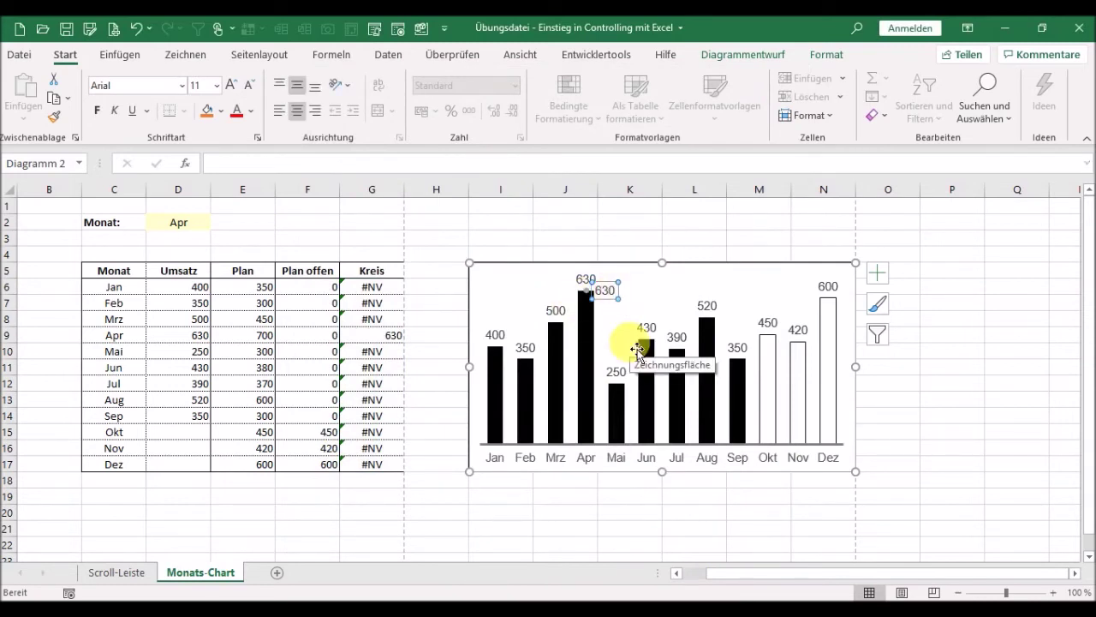
pyautogui.click(743, 223)
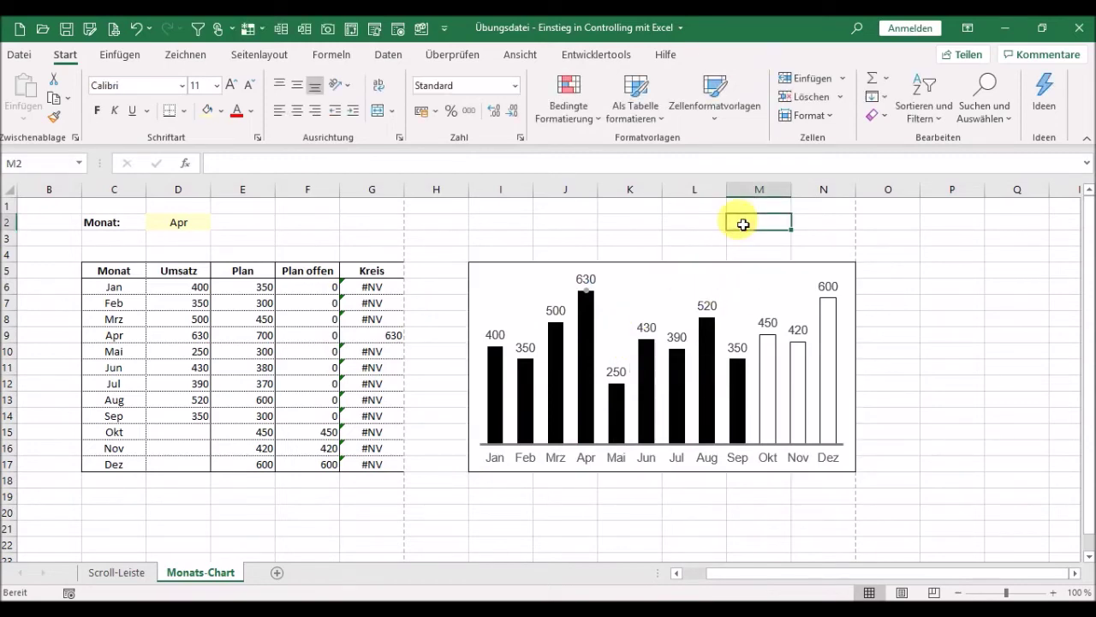
pyautogui.click(121, 55)
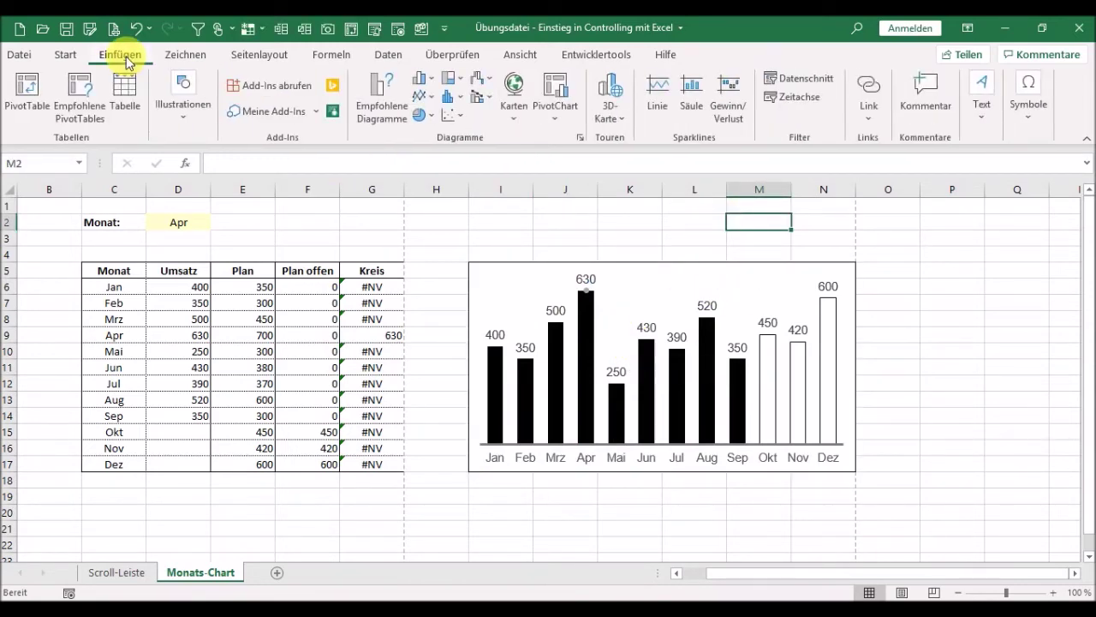
pyautogui.click(179, 114)
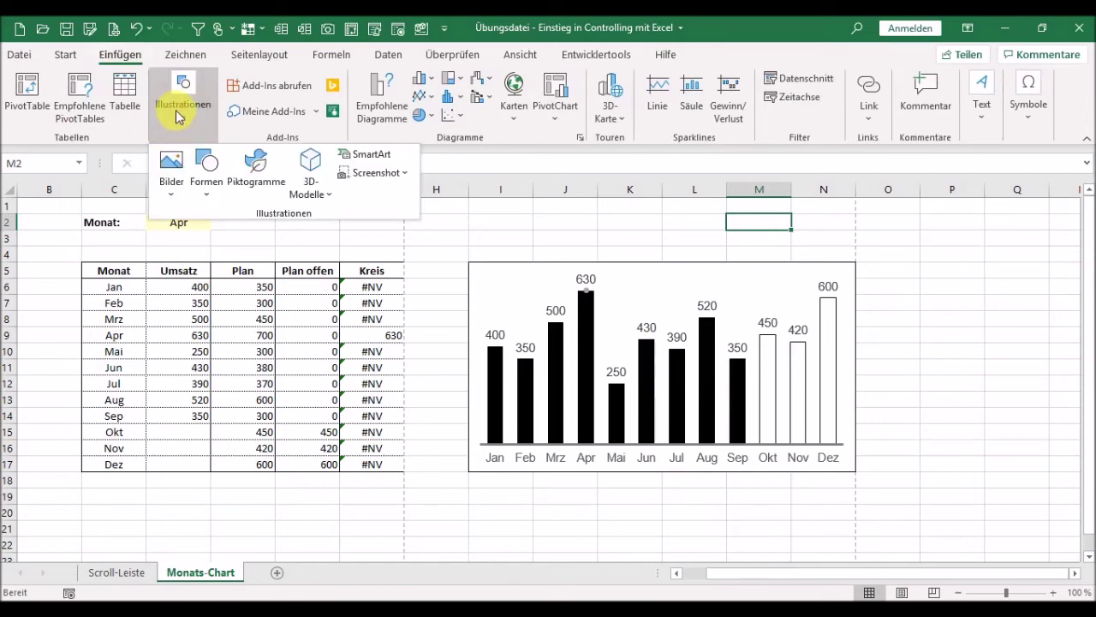
pyautogui.click(210, 190)
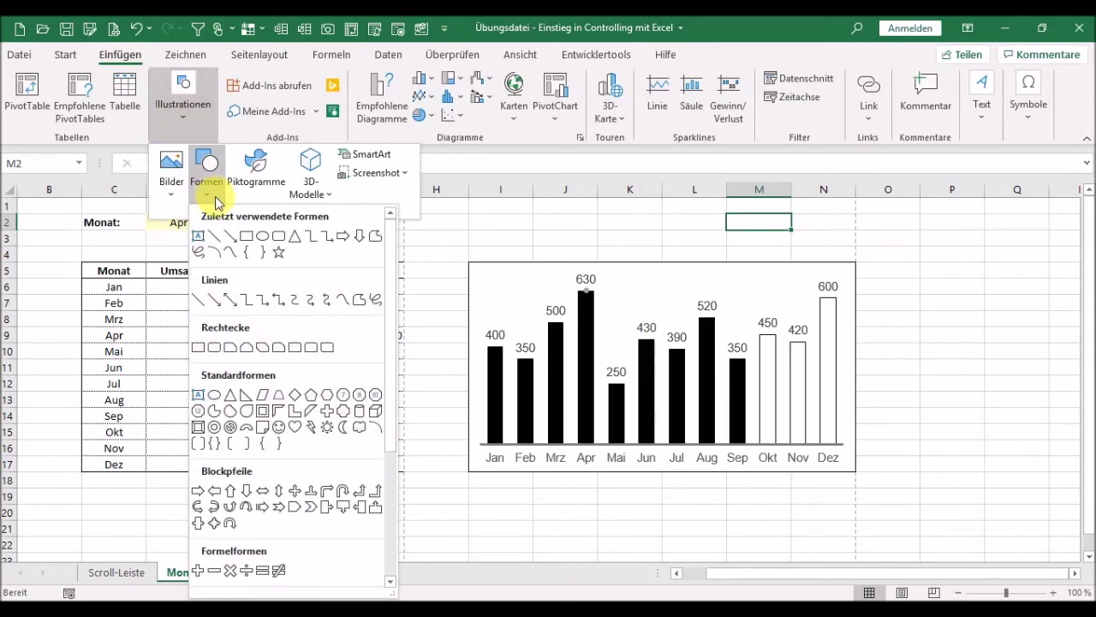
pyautogui.click(262, 235)
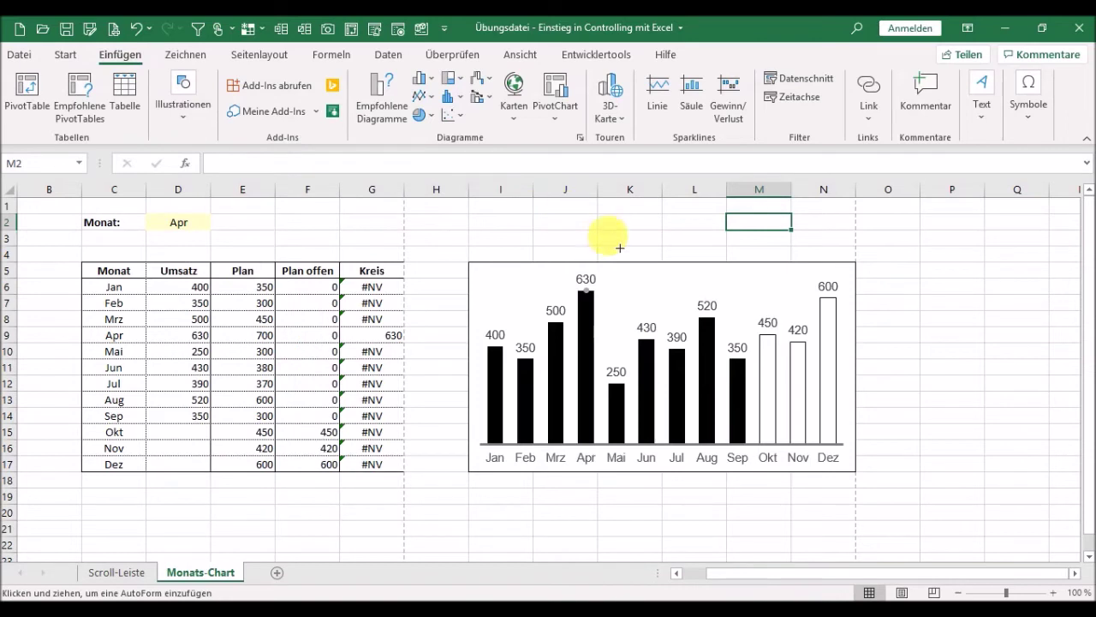
pyautogui.moveTo(568, 268); pyautogui.dragTo(613, 296)
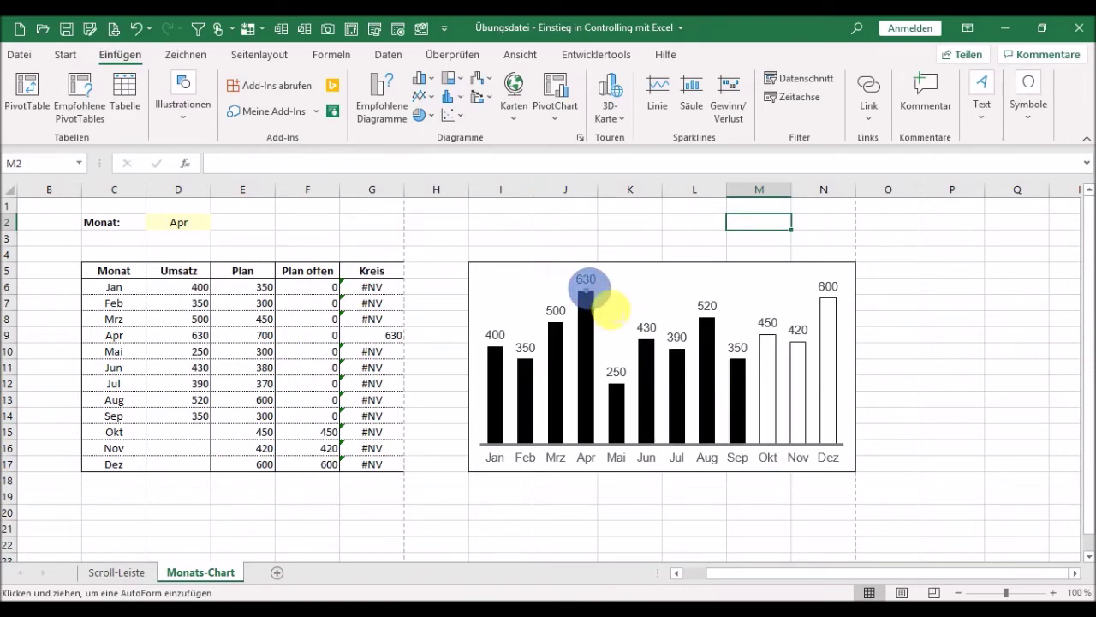
pyautogui.moveTo(611, 300); pyautogui.dragTo(665, 304)
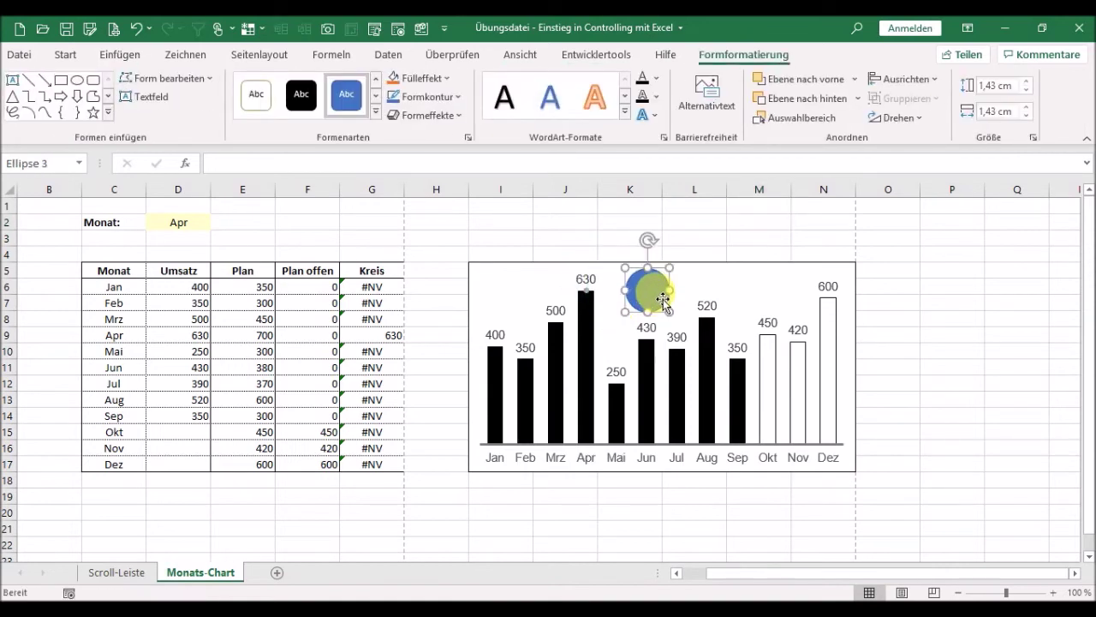
pyautogui.rightClick(659, 298)
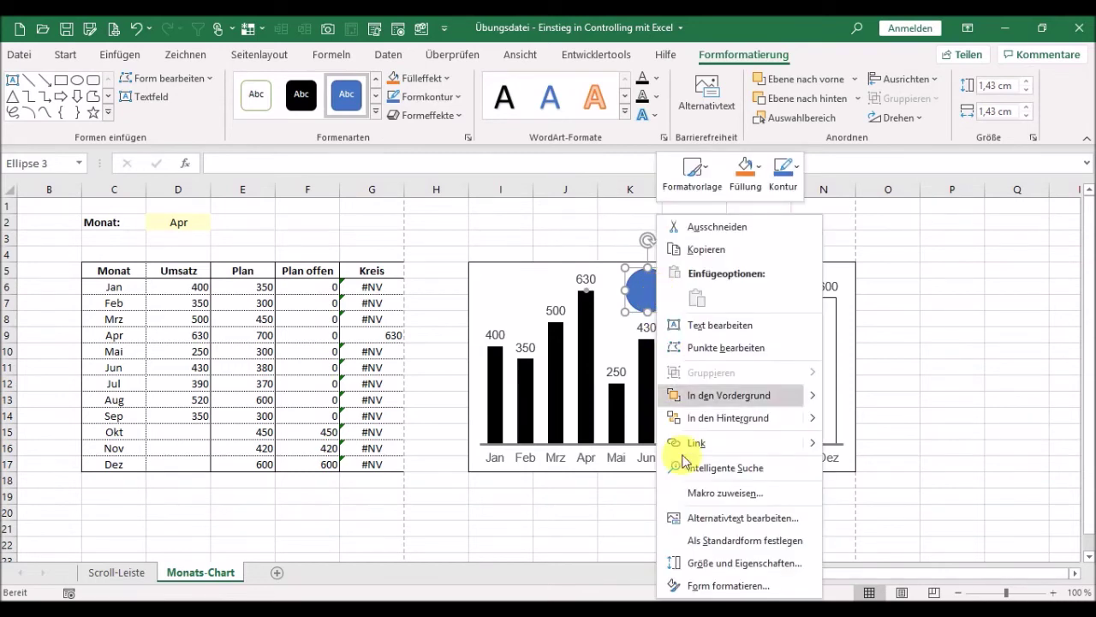
# Make the circle shape hollow (Keine Füllung) with a red 2 Pt. outline.
pyautogui.click(703, 586)
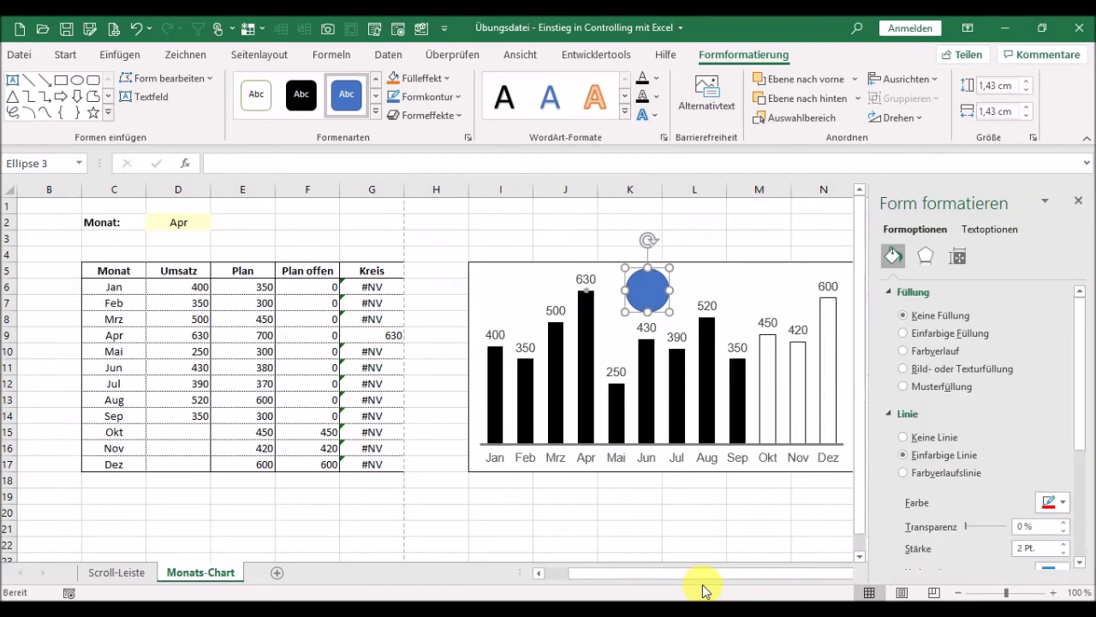
pyautogui.click(941, 319)
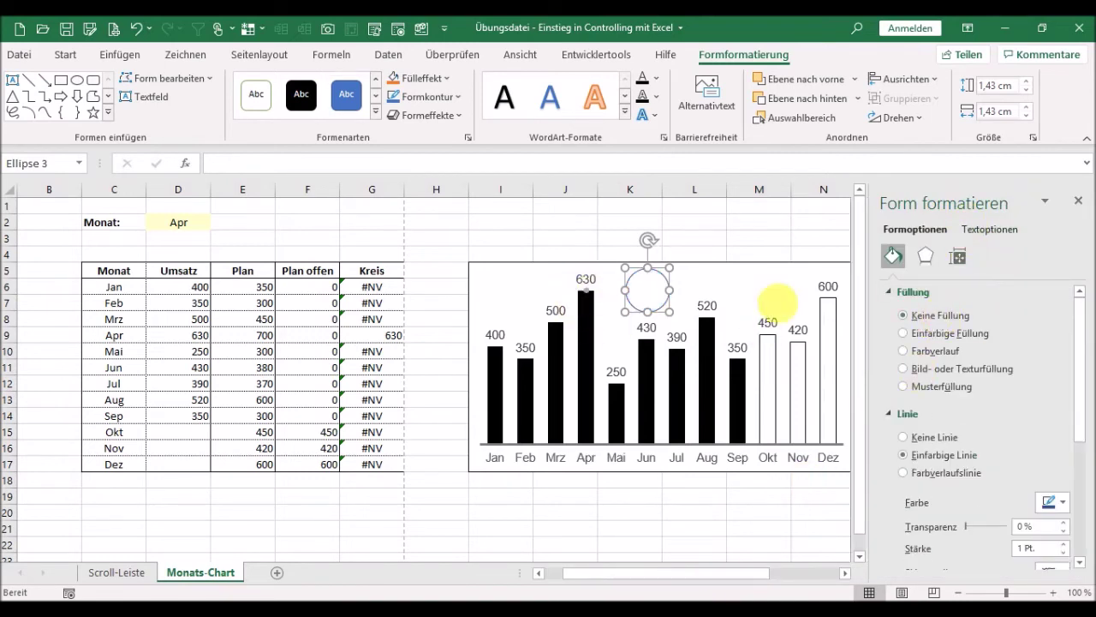
pyautogui.click(1065, 504)
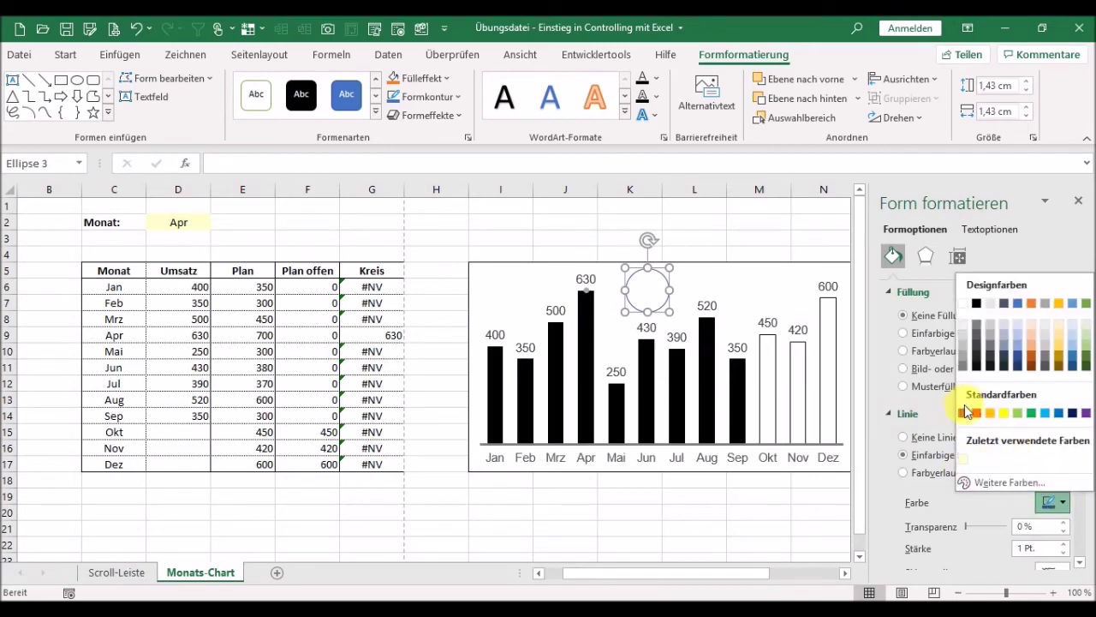
pyautogui.click(976, 413)
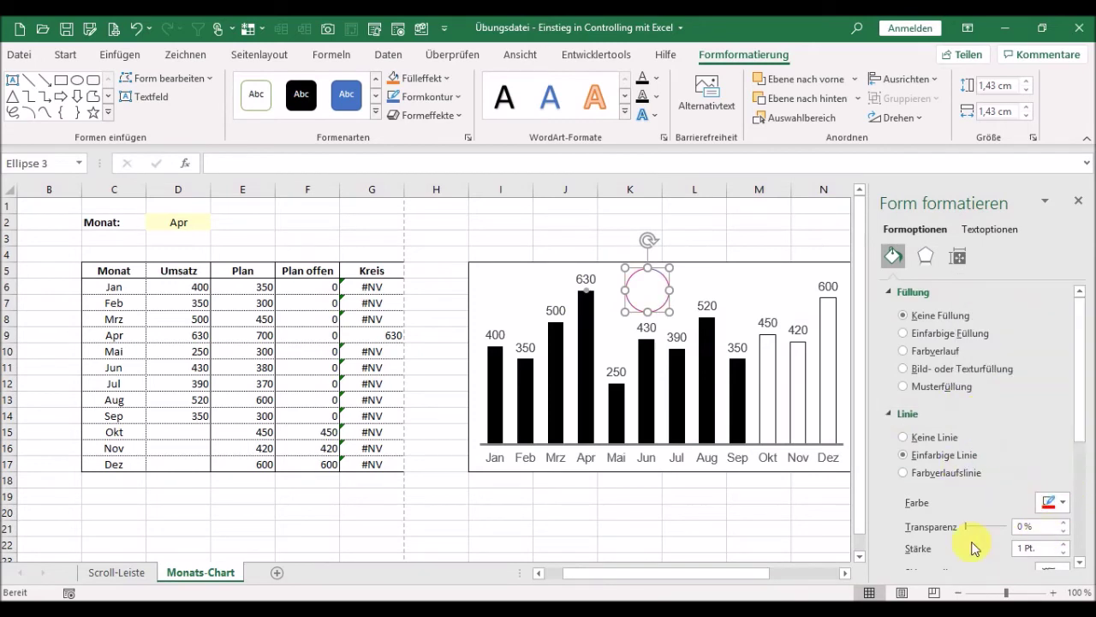
pyautogui.click(1067, 545)
pyautogui.click(1066, 545)
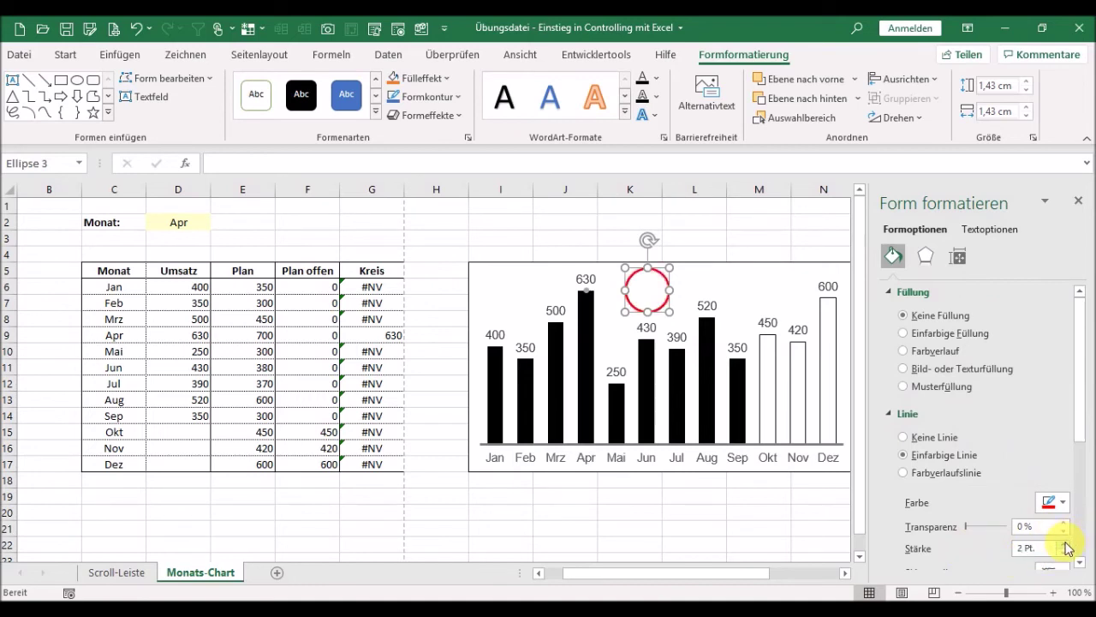
pyautogui.click(1078, 202)
pyautogui.click(762, 238)
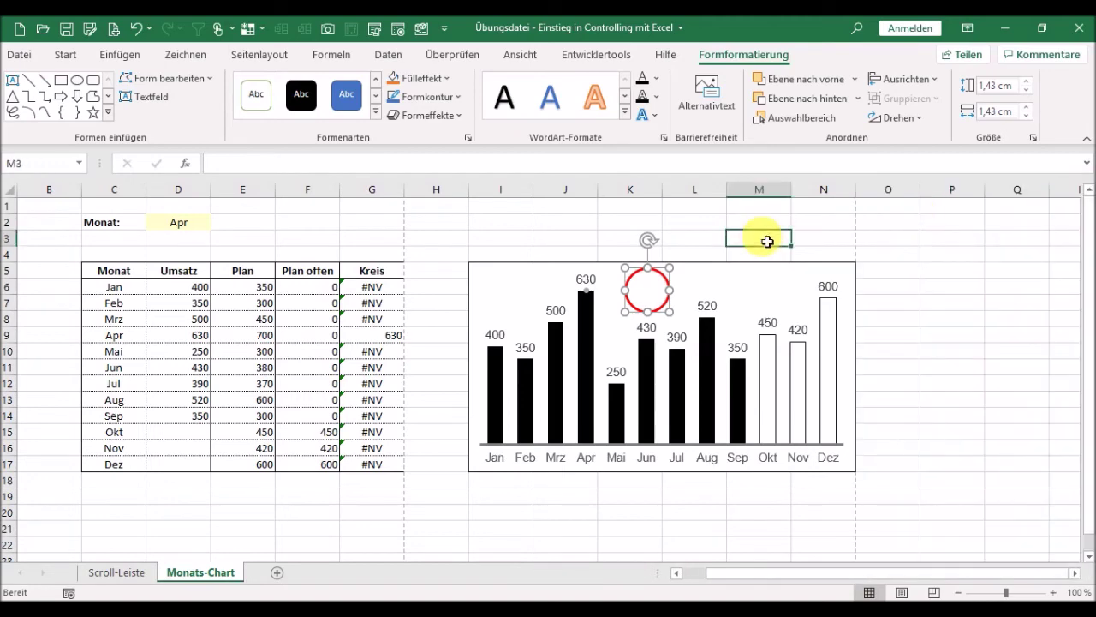
# Copy the red circle and paste it onto the Kreis series as its marker.
pyautogui.click(674, 305)
pyautogui.click(673, 304)
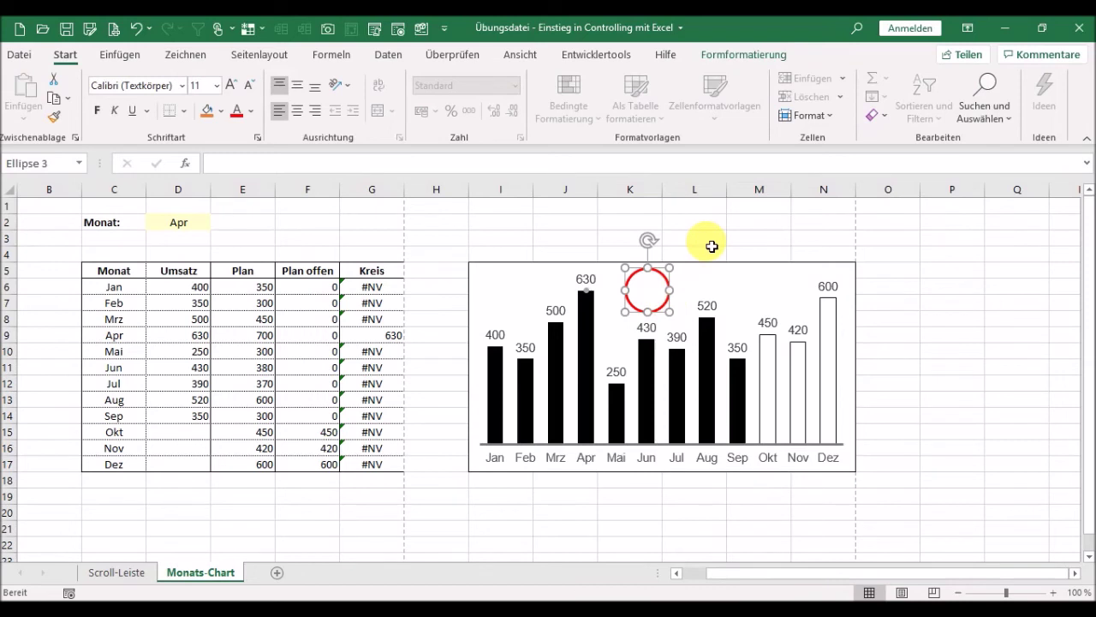
pyautogui.hotkey('ctrl', 'c')
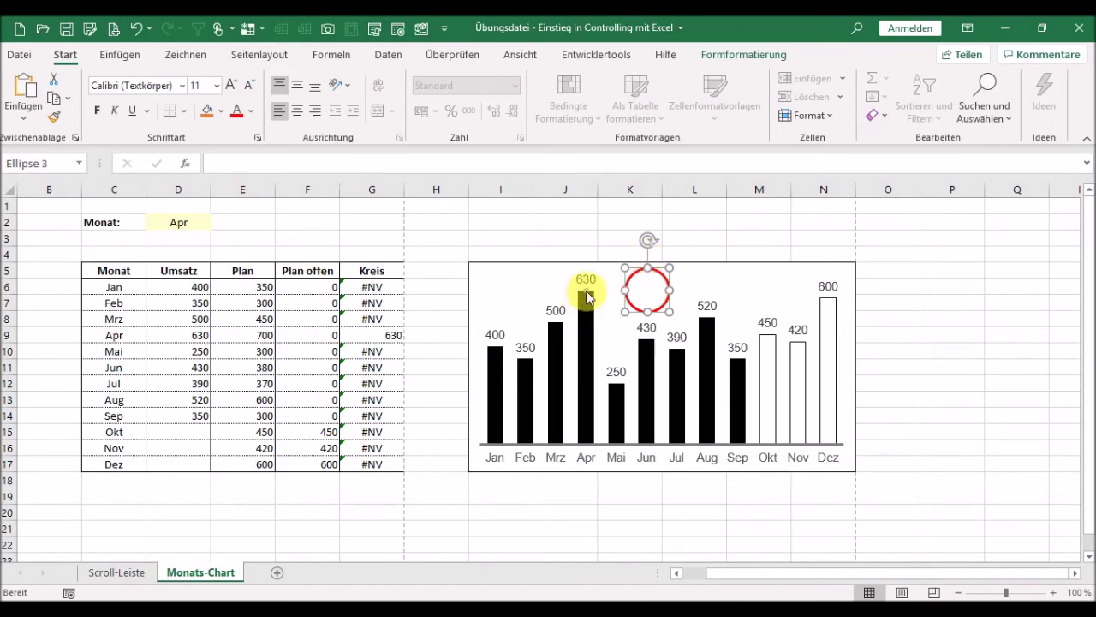
pyautogui.click(588, 297)
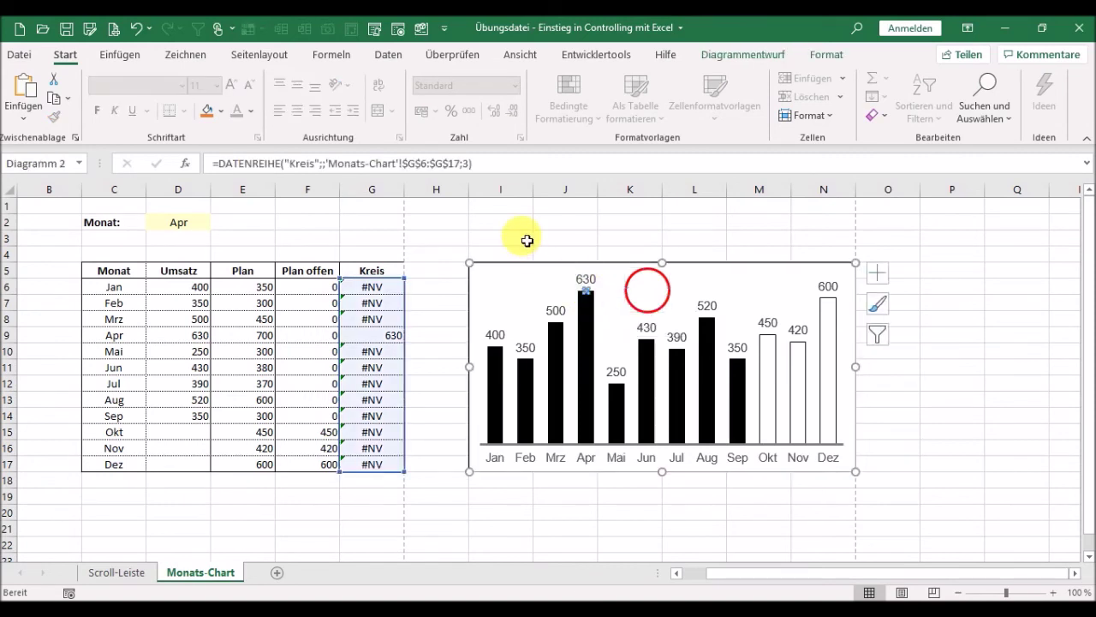
pyautogui.hotkey('ctrl', 'v')
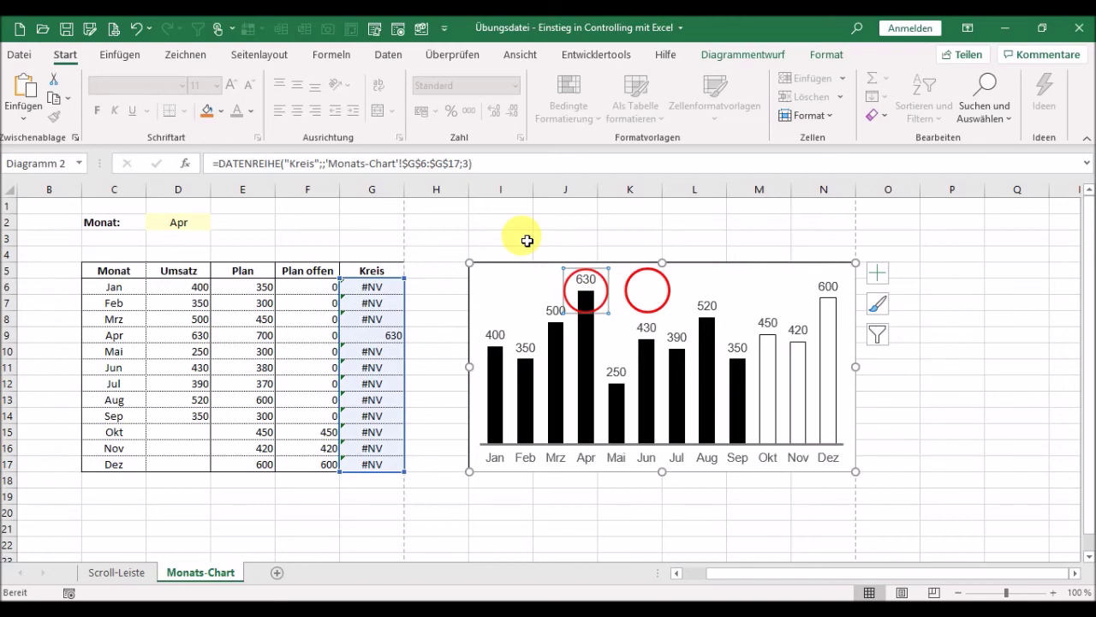
# Delete the leftover loose circle shape from the chart.
pyautogui.click(657, 295)
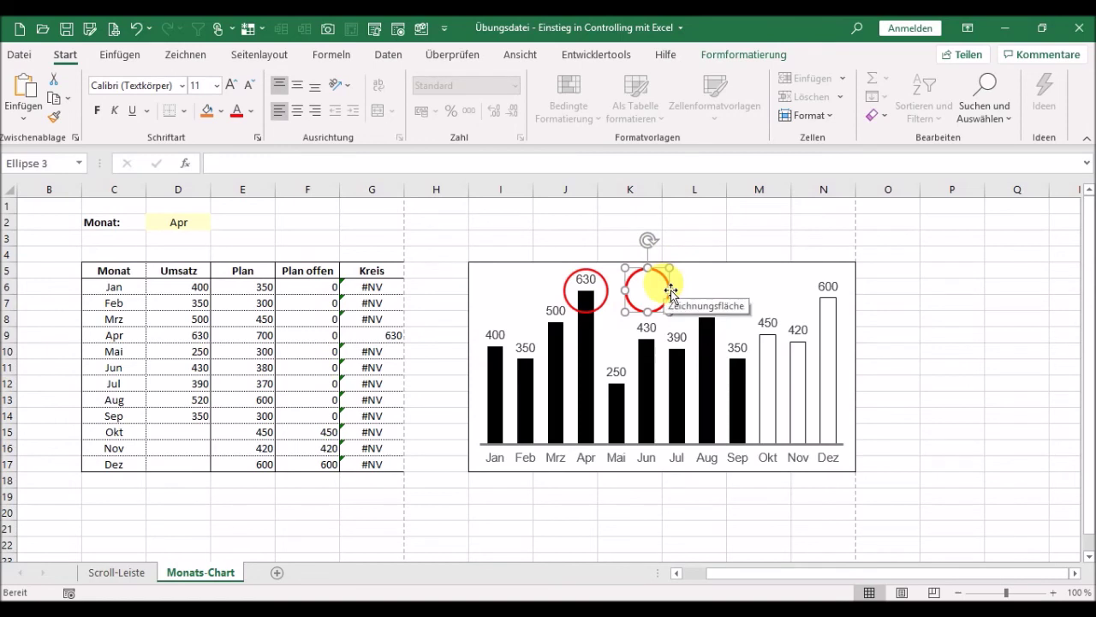
pyautogui.press('Delete')
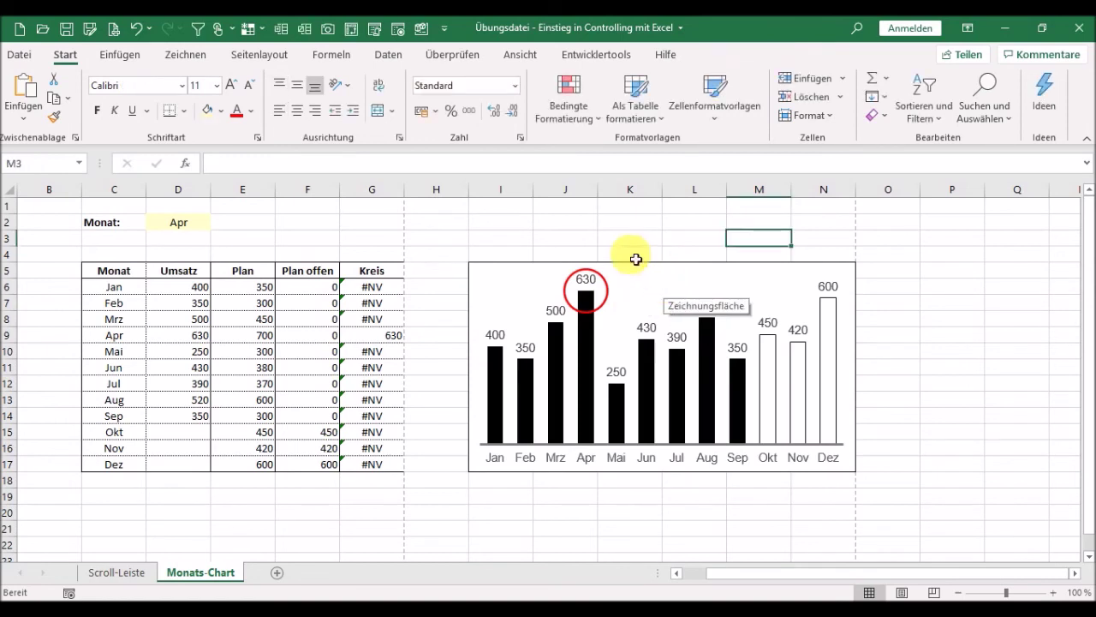
pyautogui.click(612, 226)
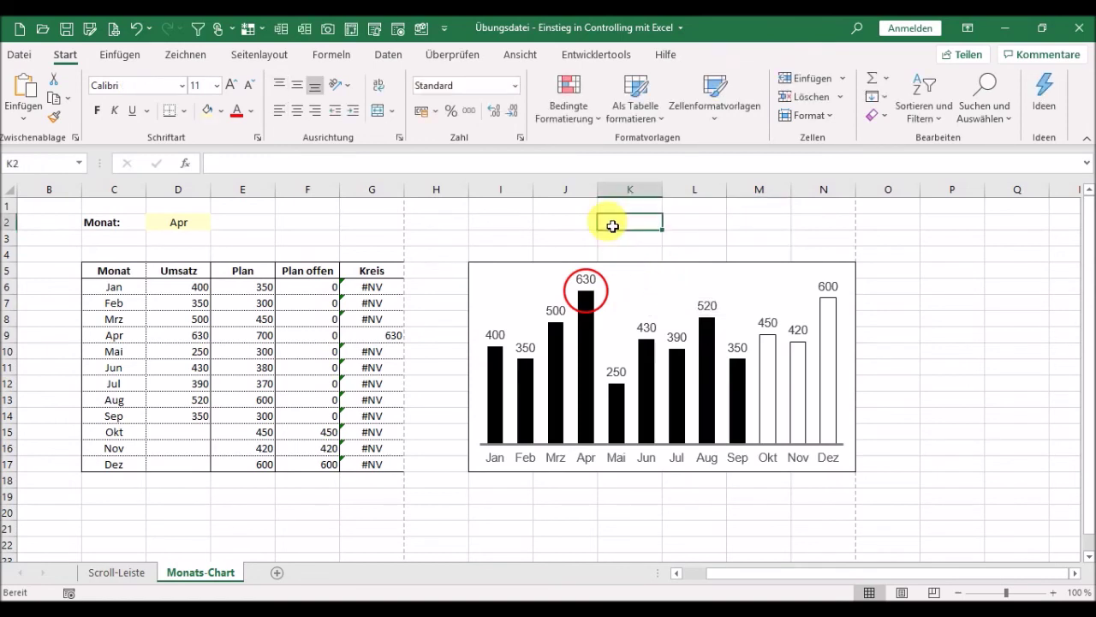
pyautogui.click(196, 229)
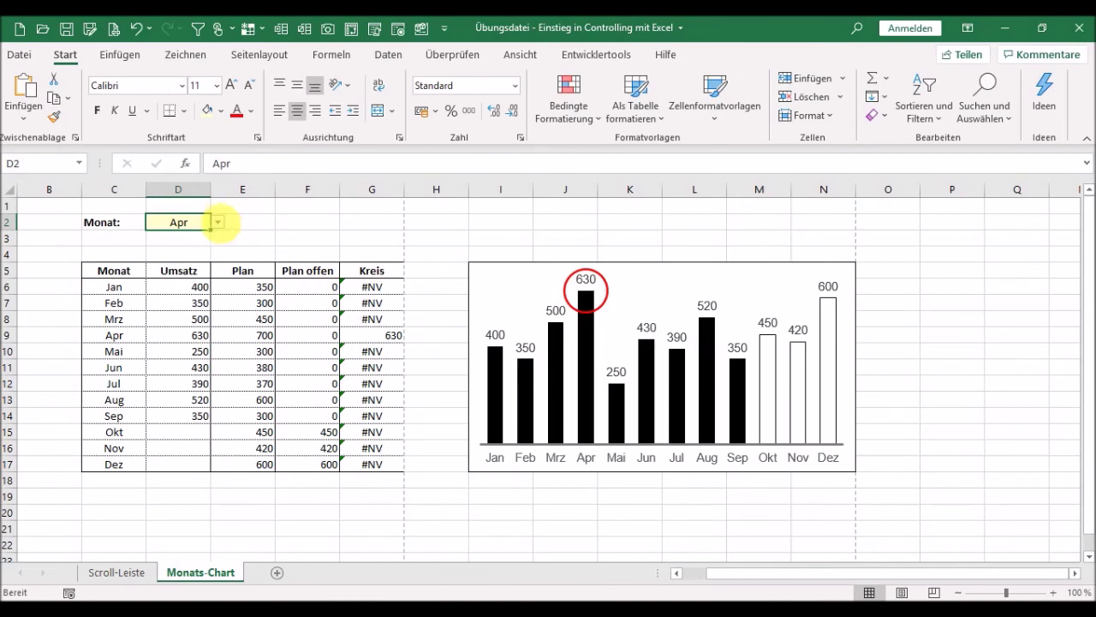
# Pick Aug in the D2 dropdown (circle moves to 520), then switch to Jun (430).
pyautogui.click(219, 224)
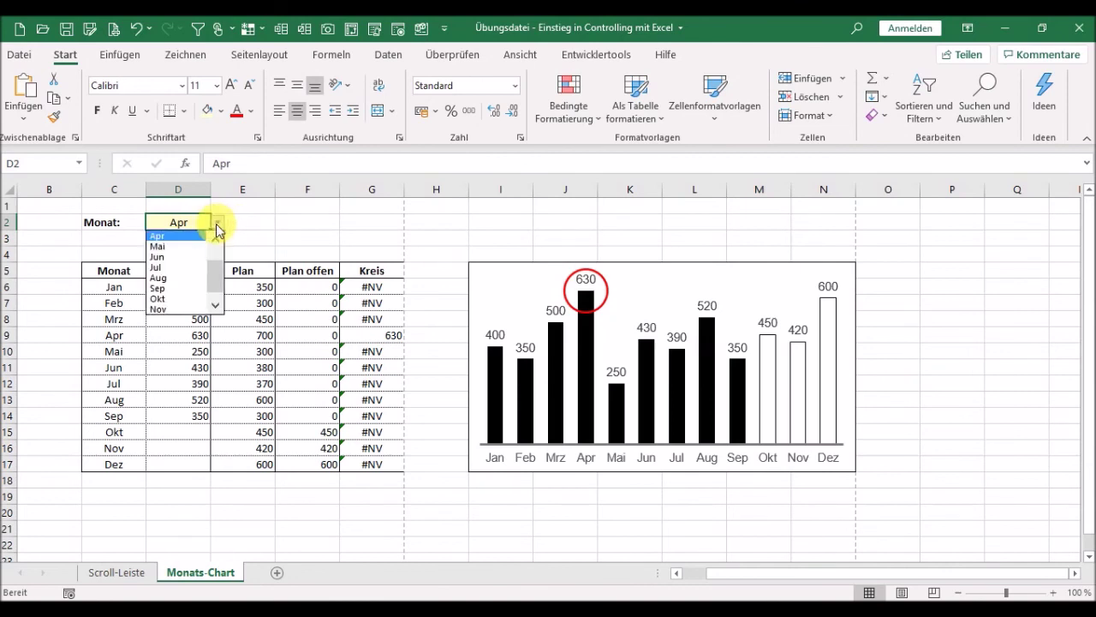
pyautogui.click(184, 281)
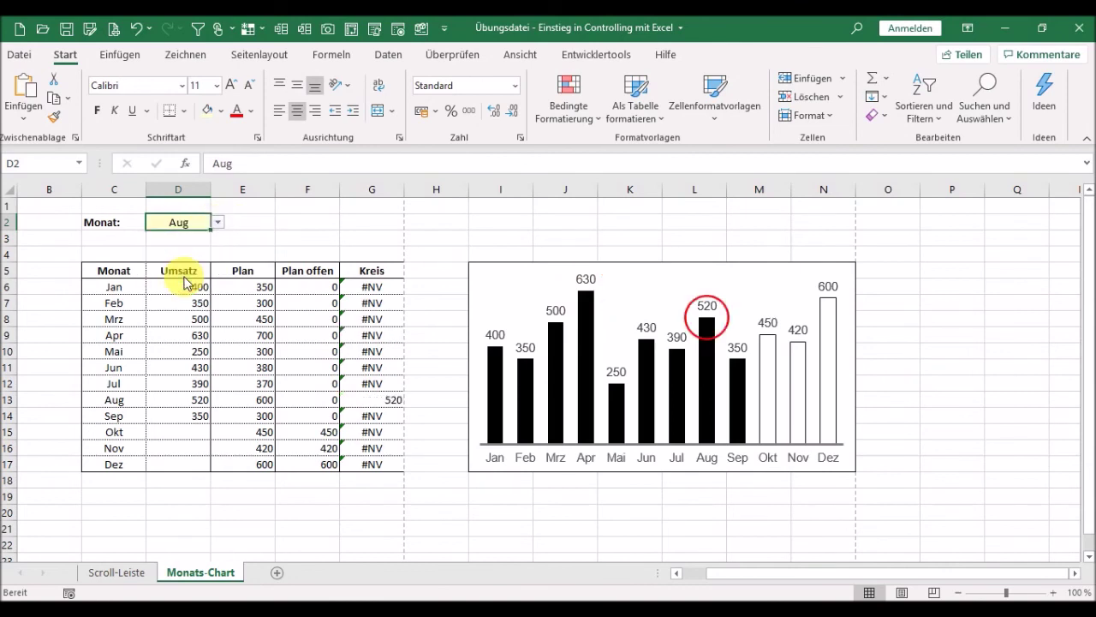
pyautogui.click(219, 225)
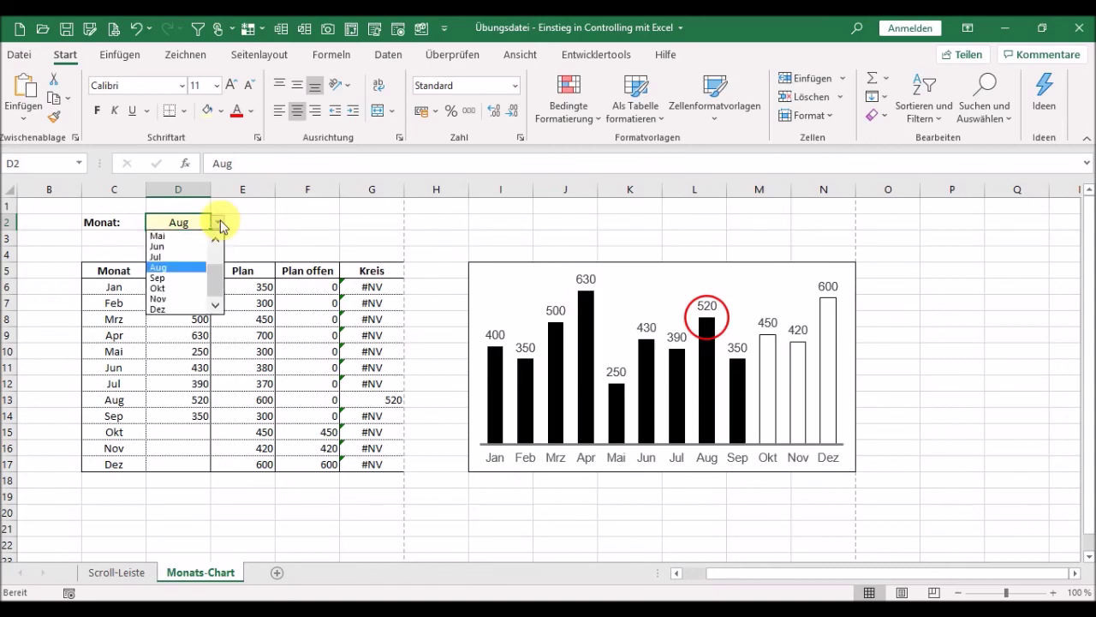
pyautogui.click(175, 247)
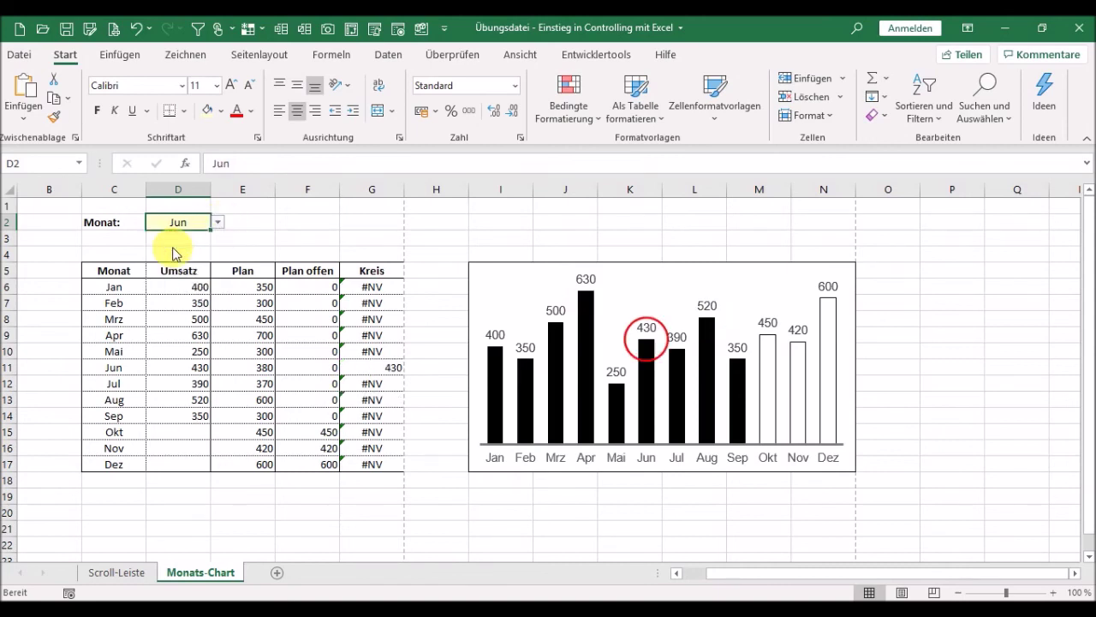